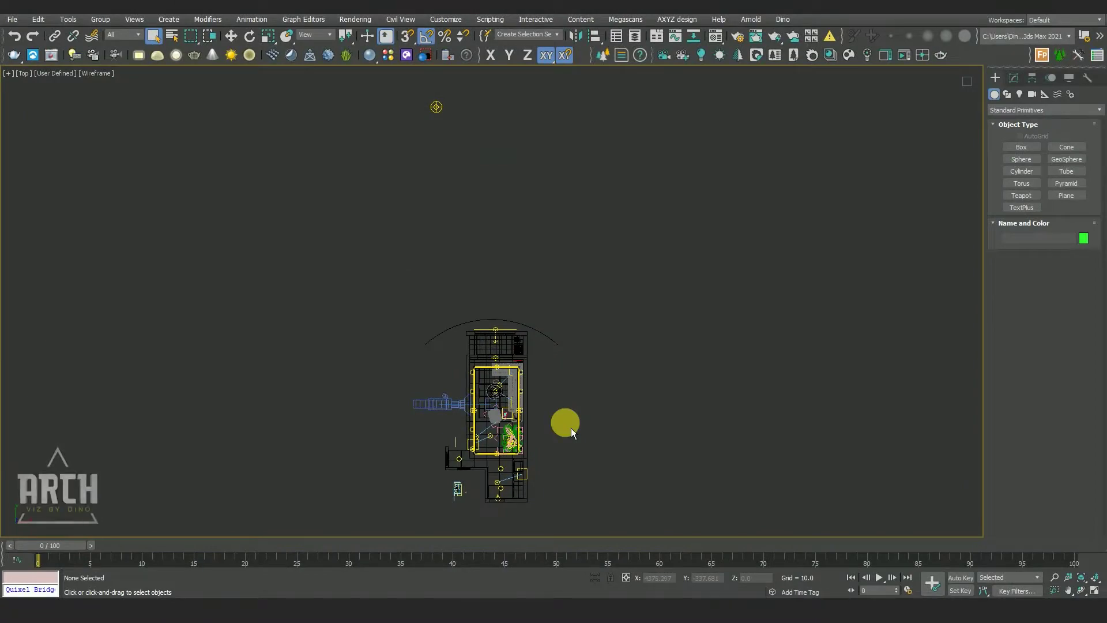
- Orbit to an angled shaded view and hide the living-room ceiling
alt+middle_drag(571, 428, 558, 306)
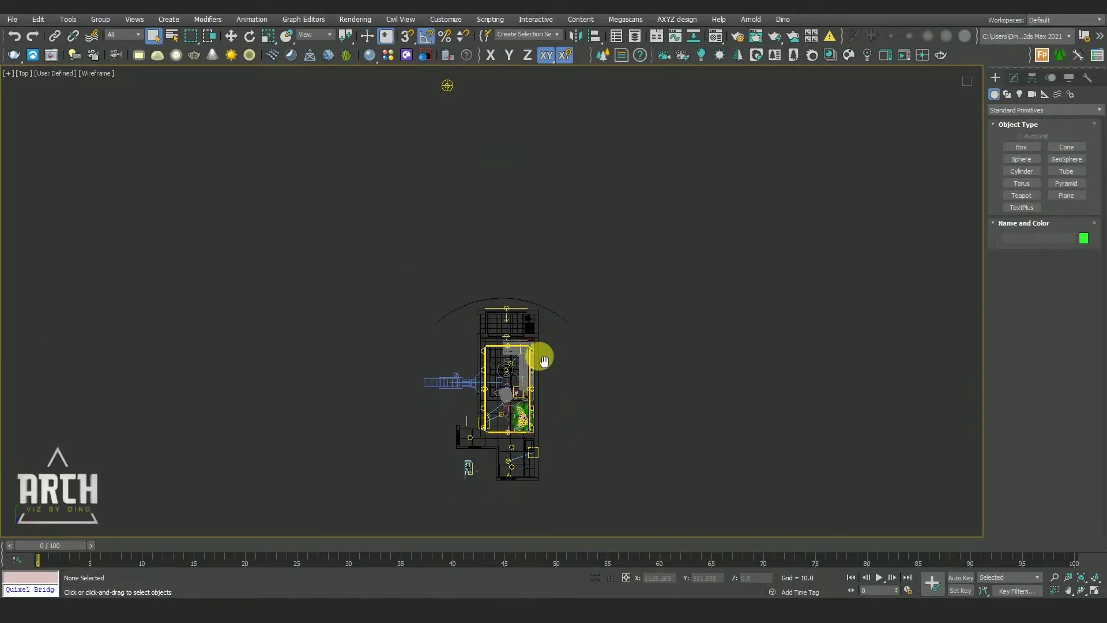
scroll(507, 325, up, 10)
key(F3)
scroll(506, 317, down, 10)
click(470, 276)
right_click(483, 261)
click(483, 231)
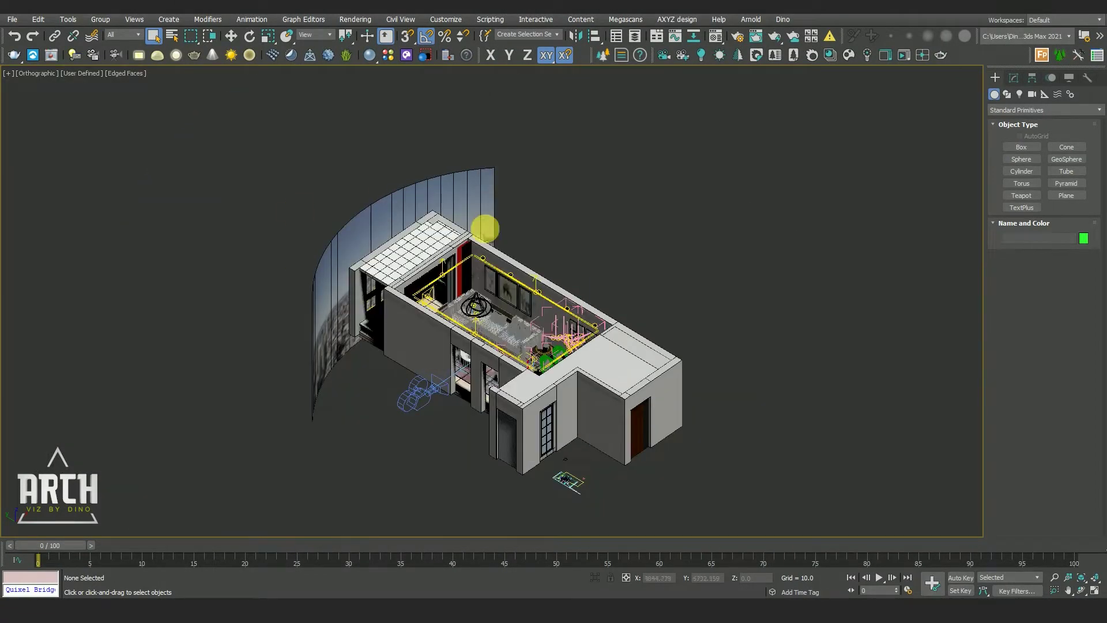
scroll(483, 274, up, 5)
- Open the Material Editor and list material types for the second sample slot
key(m)
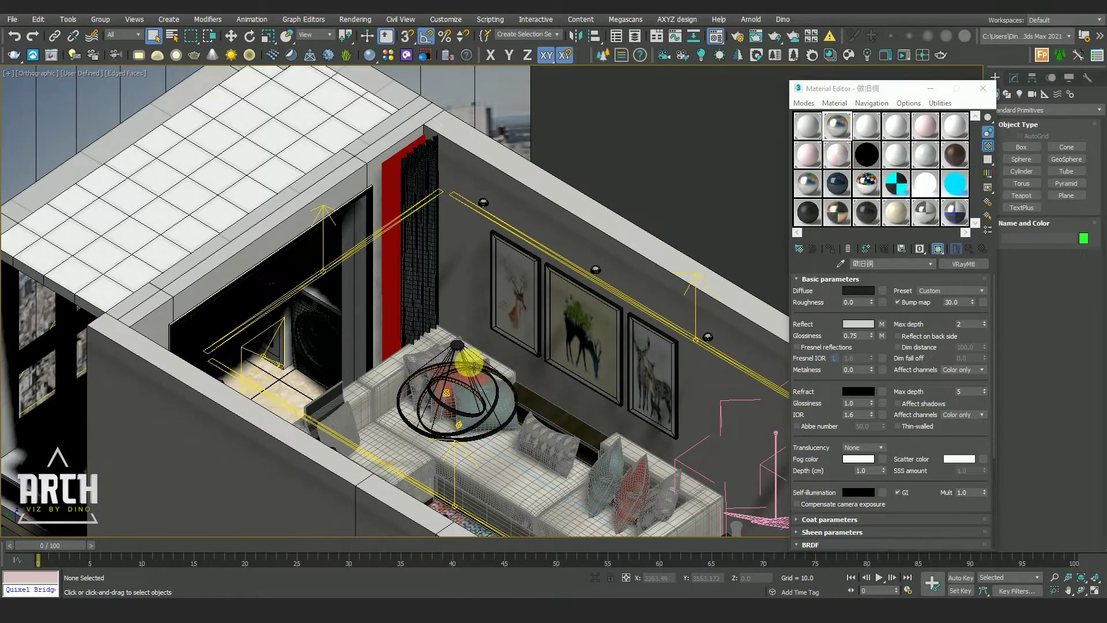
scroll(513, 240, up, 3)
scroll(514, 234, up, 2)
click(513, 235)
scroll(537, 302, down, 5)
click(525, 265)
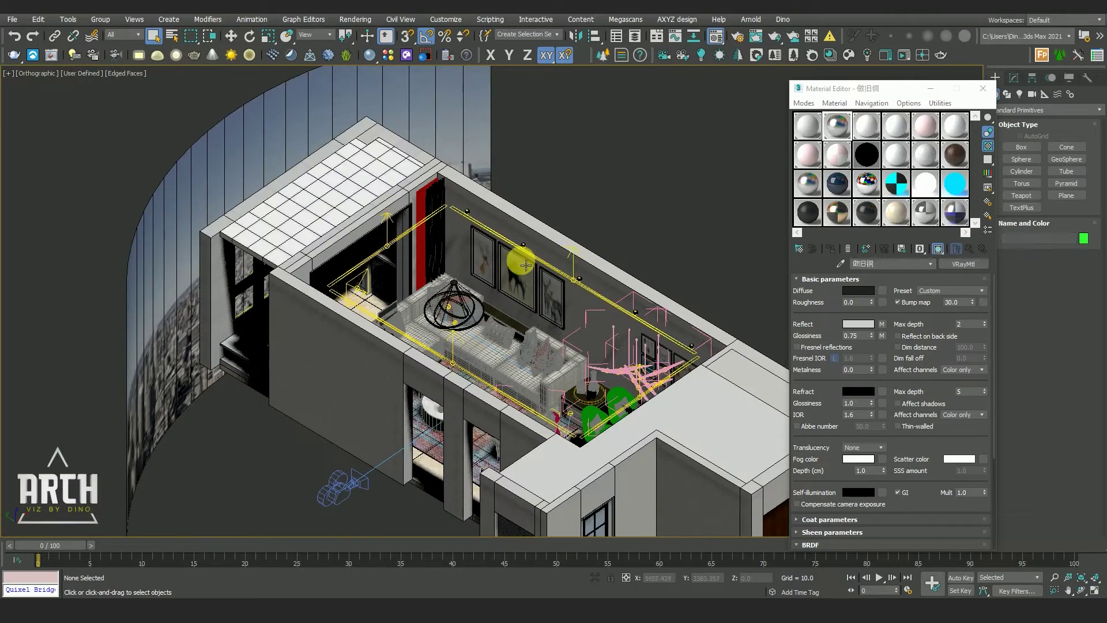
middle_drag(569, 237, 553, 236)
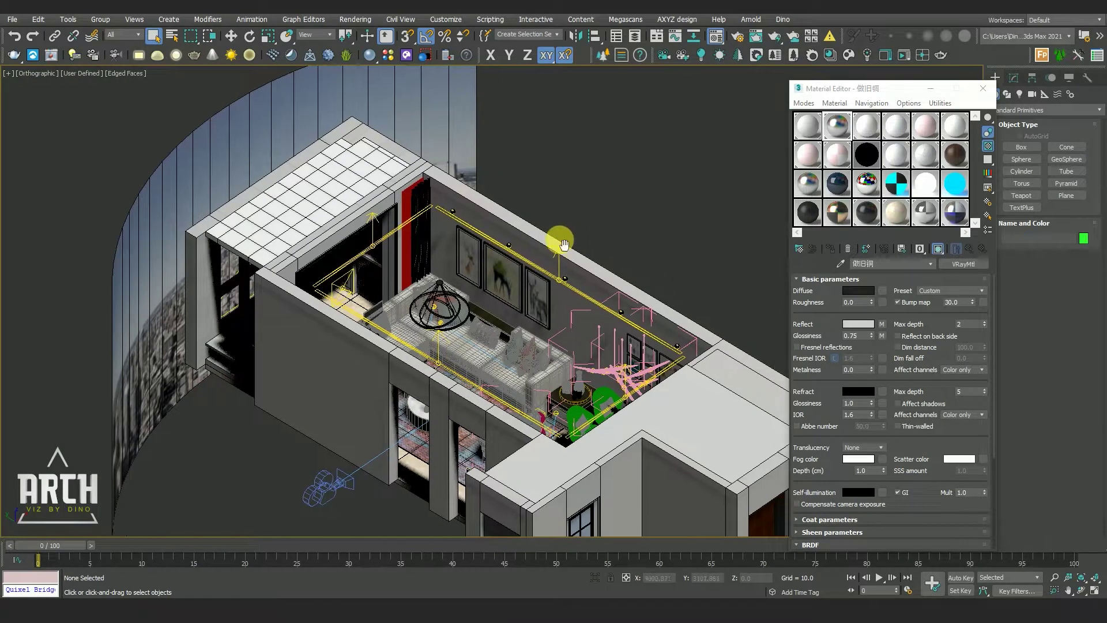
click(837, 135)
click(963, 267)
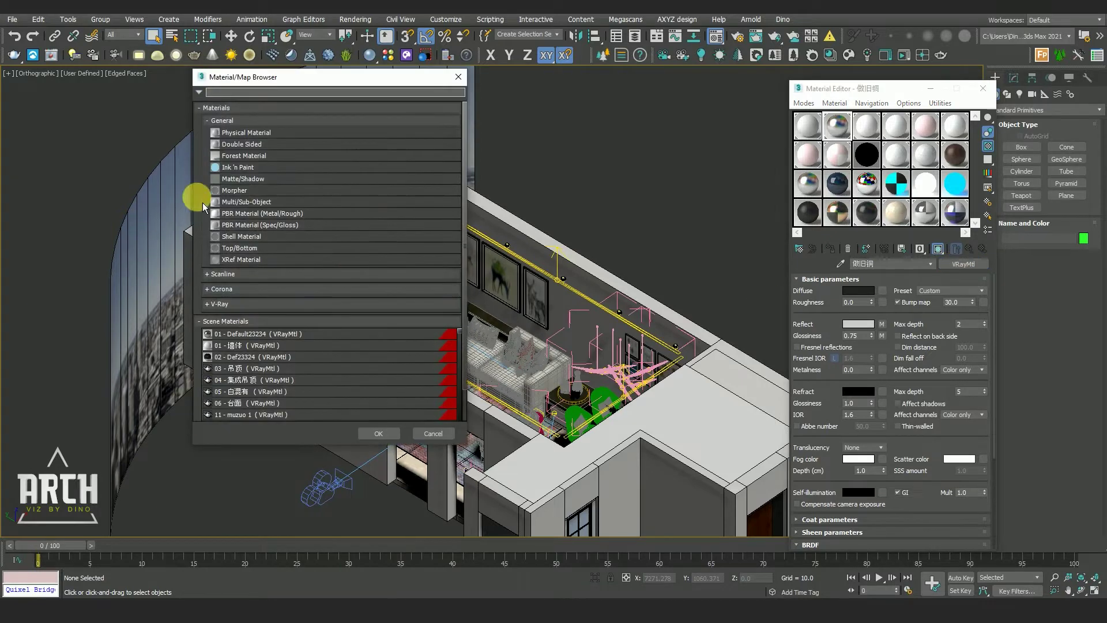
click(457, 76)
click(482, 327)
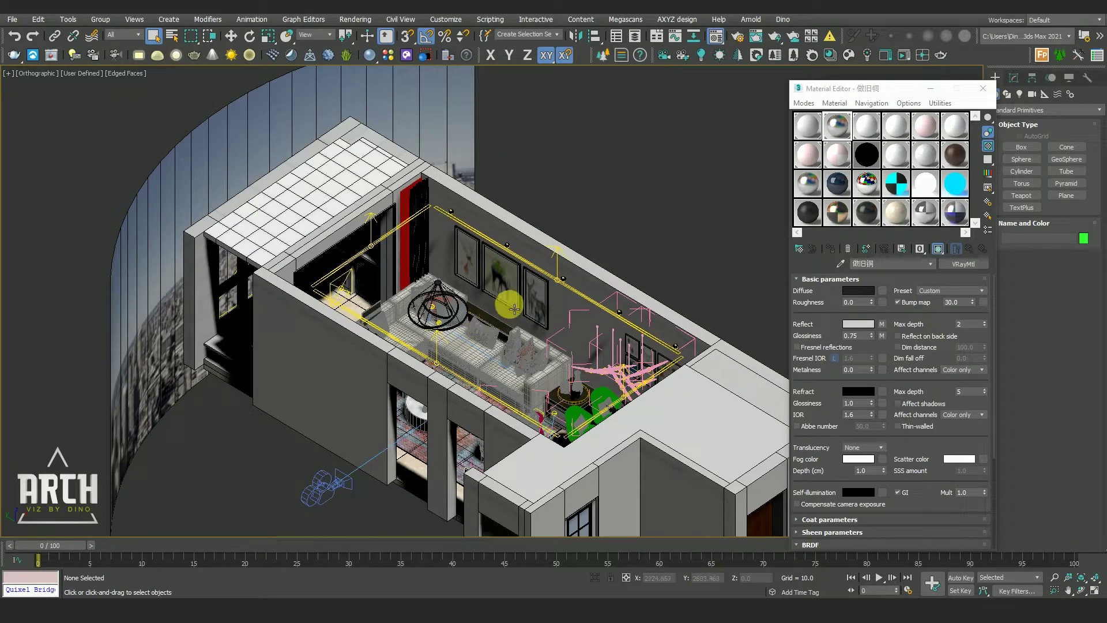
click(355, 19)
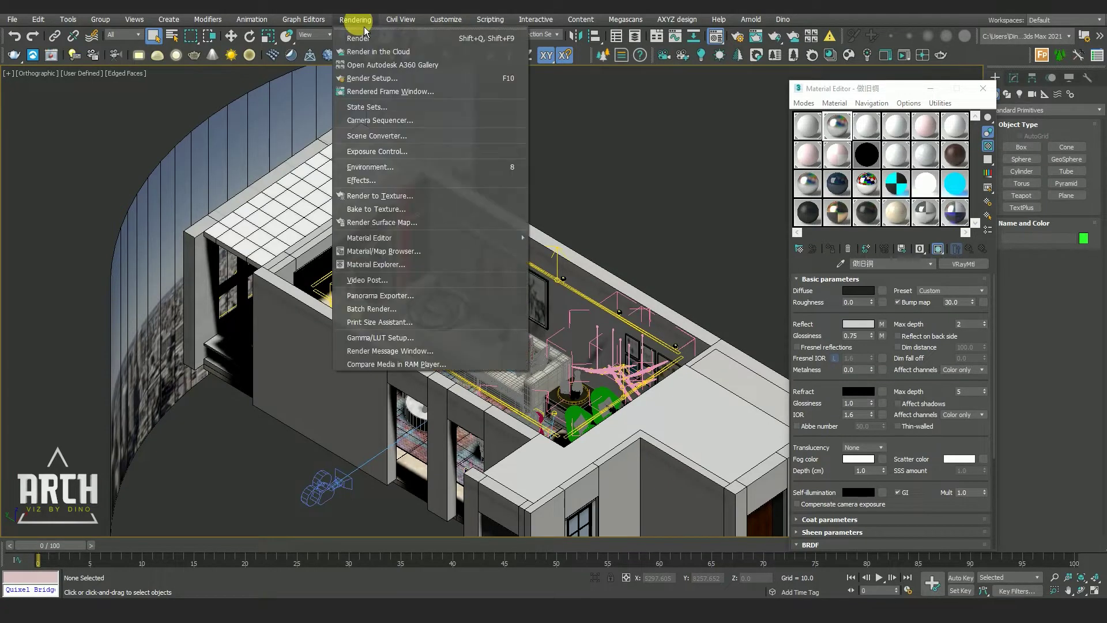
- Change the production renderer in Render Setup from V-Ray 5 to Corona
click(384, 86)
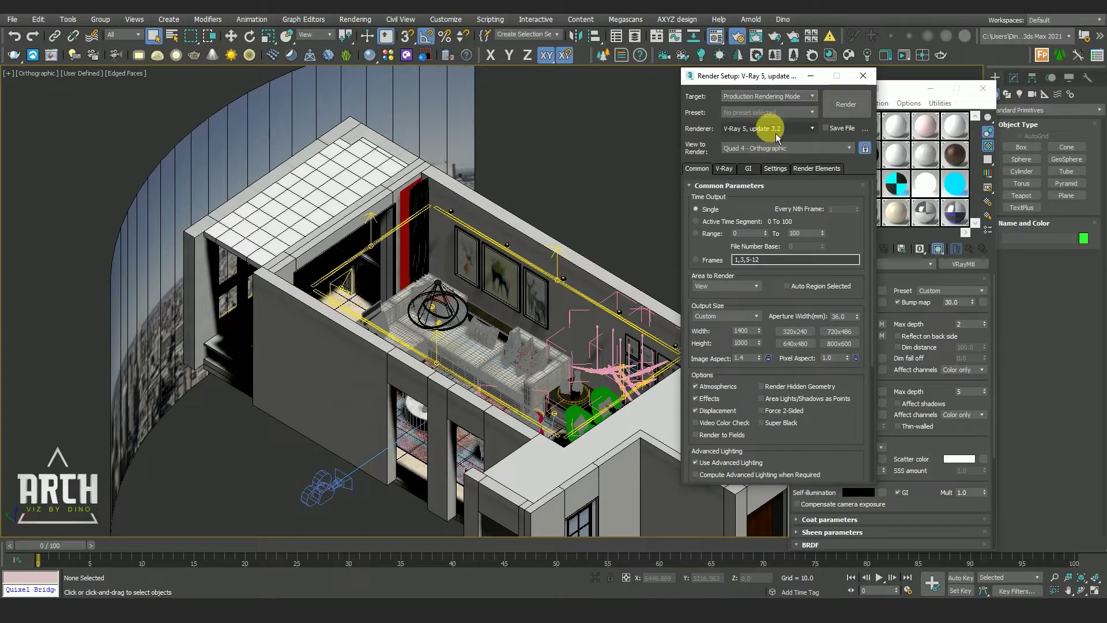
click(753, 133)
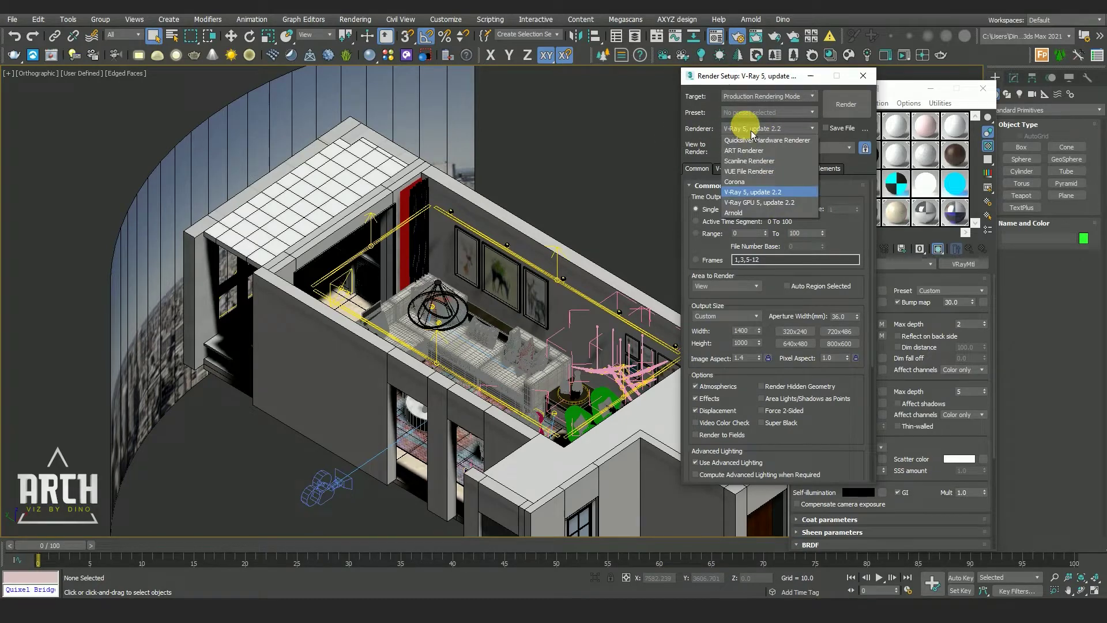
click(749, 187)
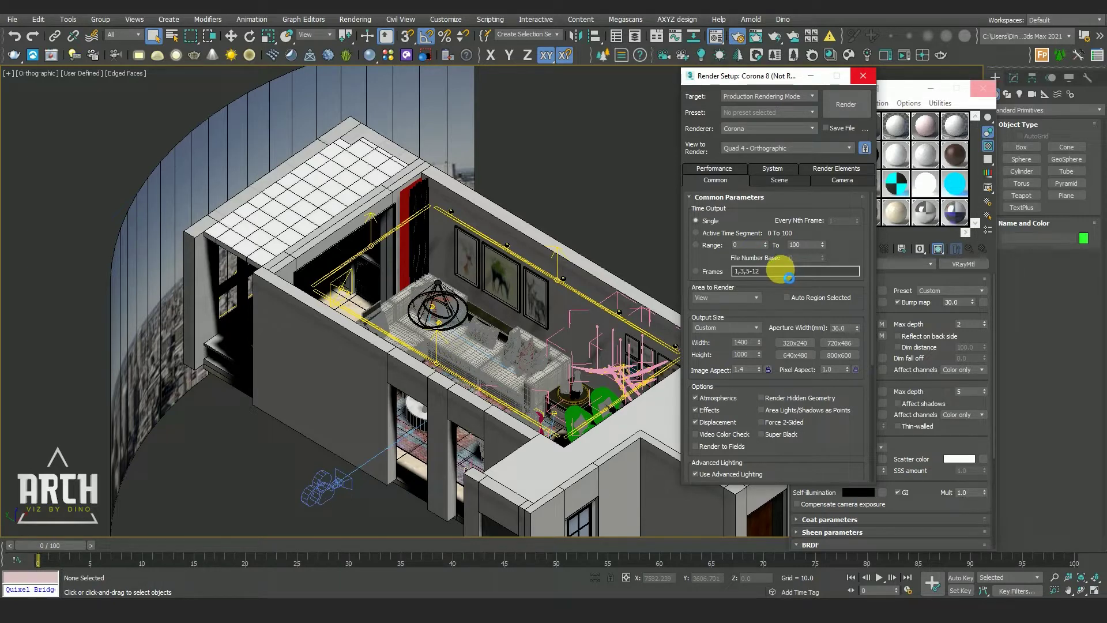
- Move Render Setup aside and close it
click(811, 76)
key(F10)
drag(789, 81, 614, 86)
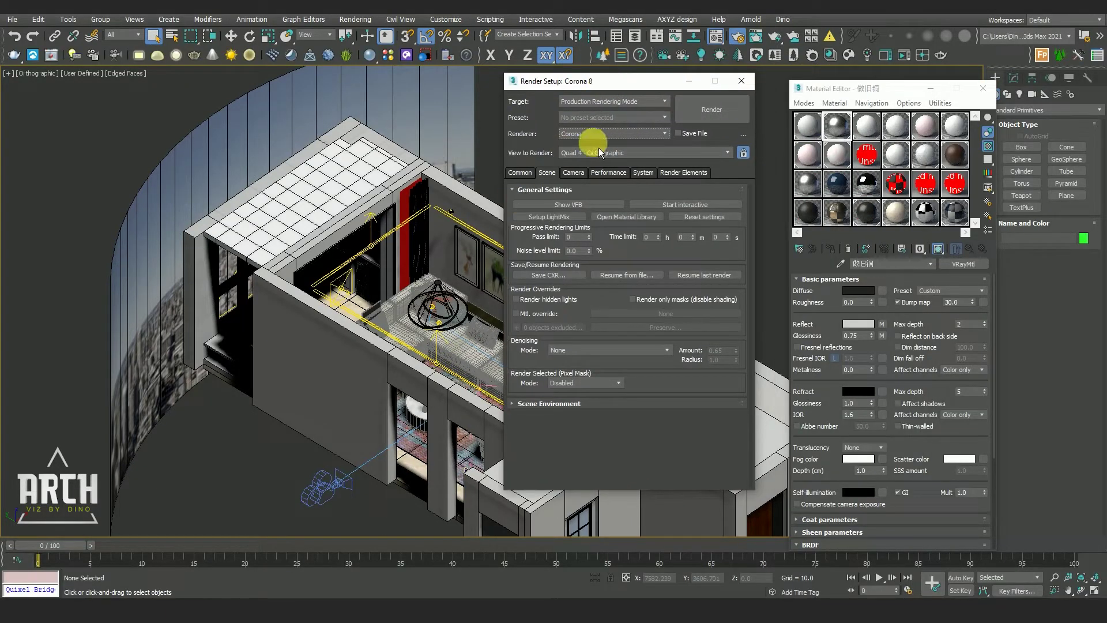
click(751, 87)
- Inspect the Global, Autodesk Generic and missing V-Ray light materials in the sample slots
click(883, 174)
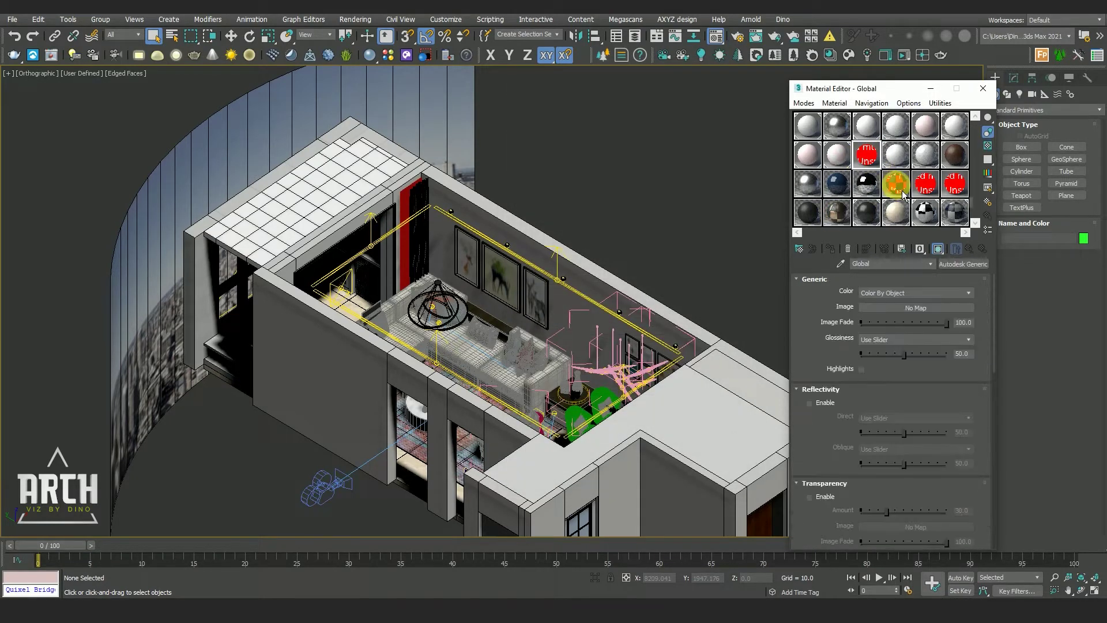
click(897, 183)
click(929, 208)
click(954, 184)
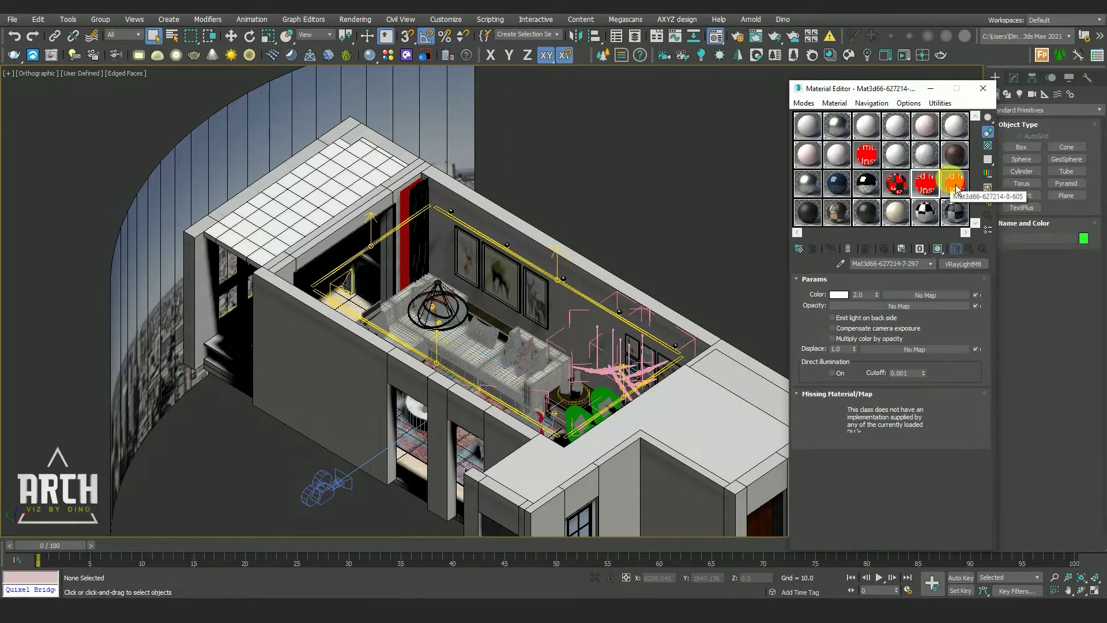
click(501, 26)
- Run the Vray To Corona Converter script from its folder via Run Script
click(514, 168)
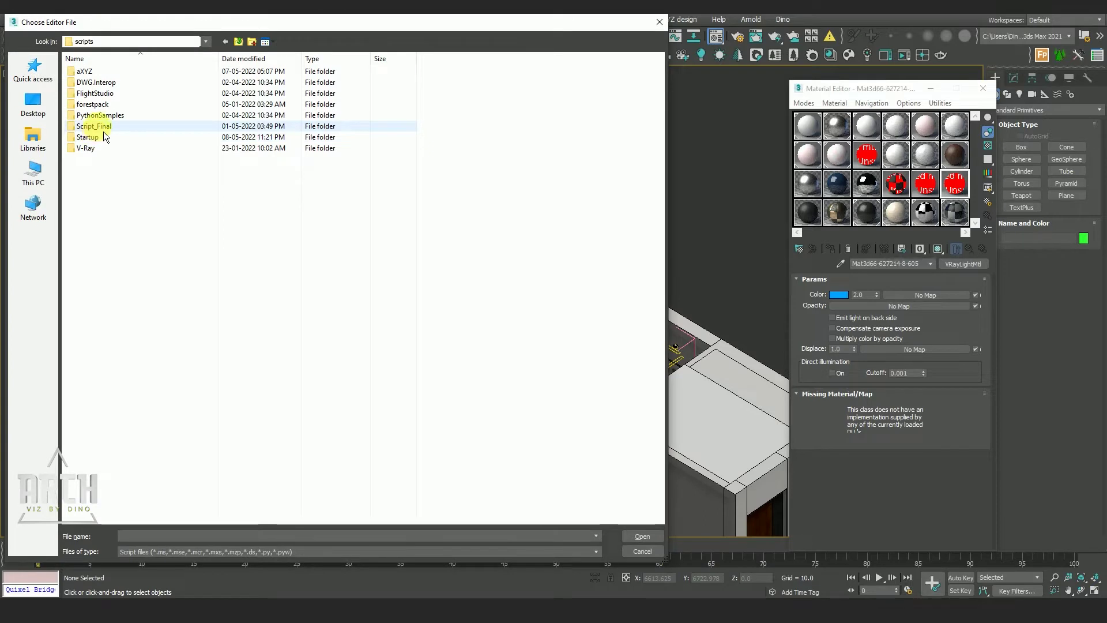
double_click(127, 82)
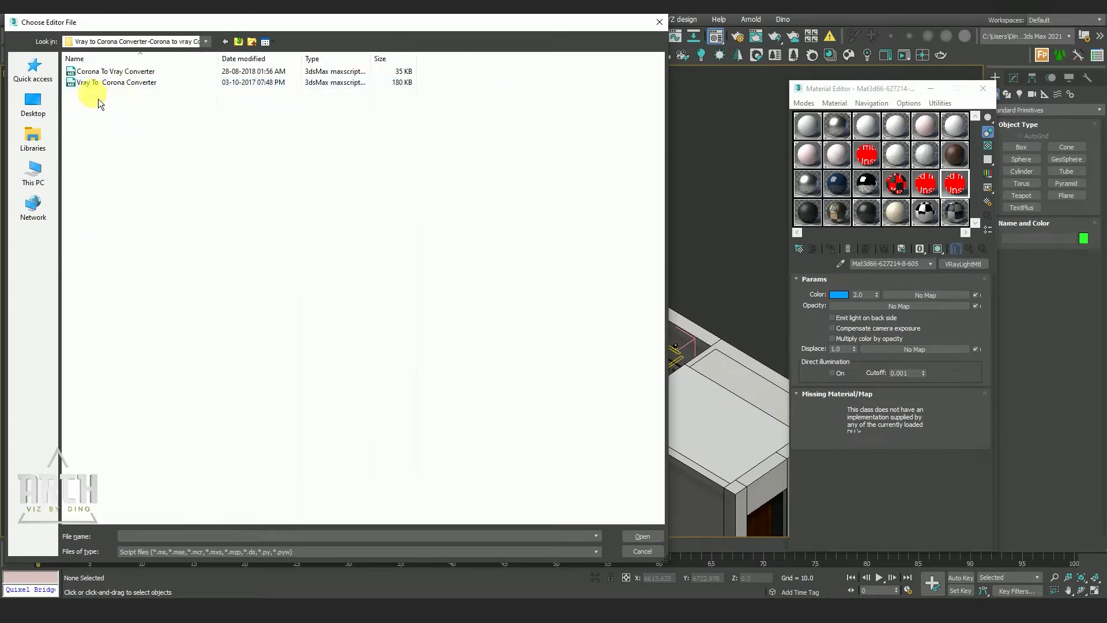
click(106, 86)
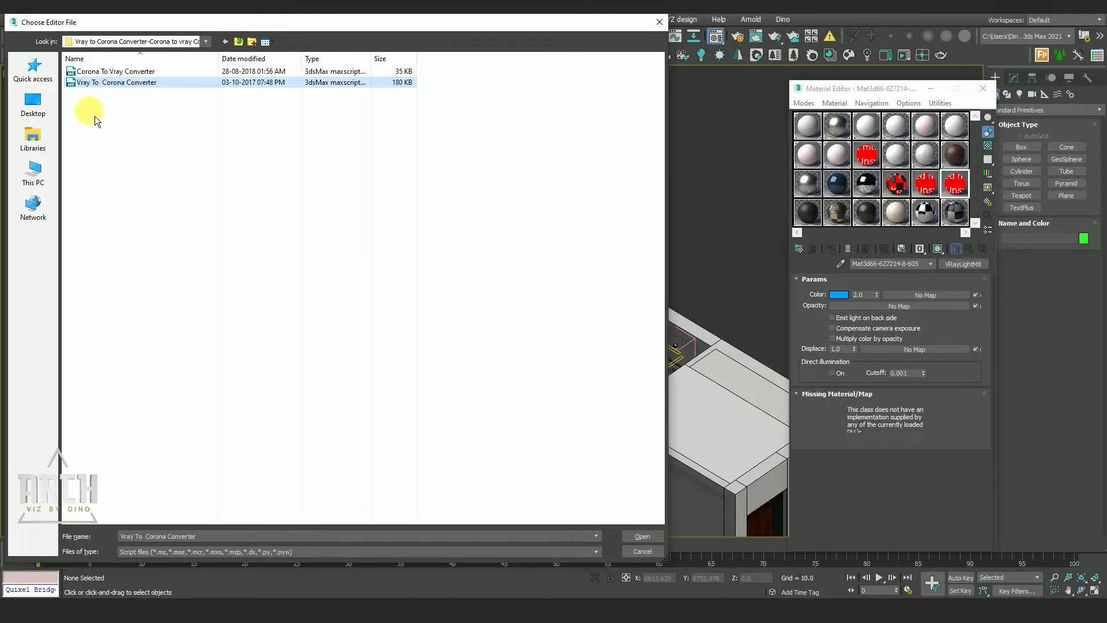
click(653, 546)
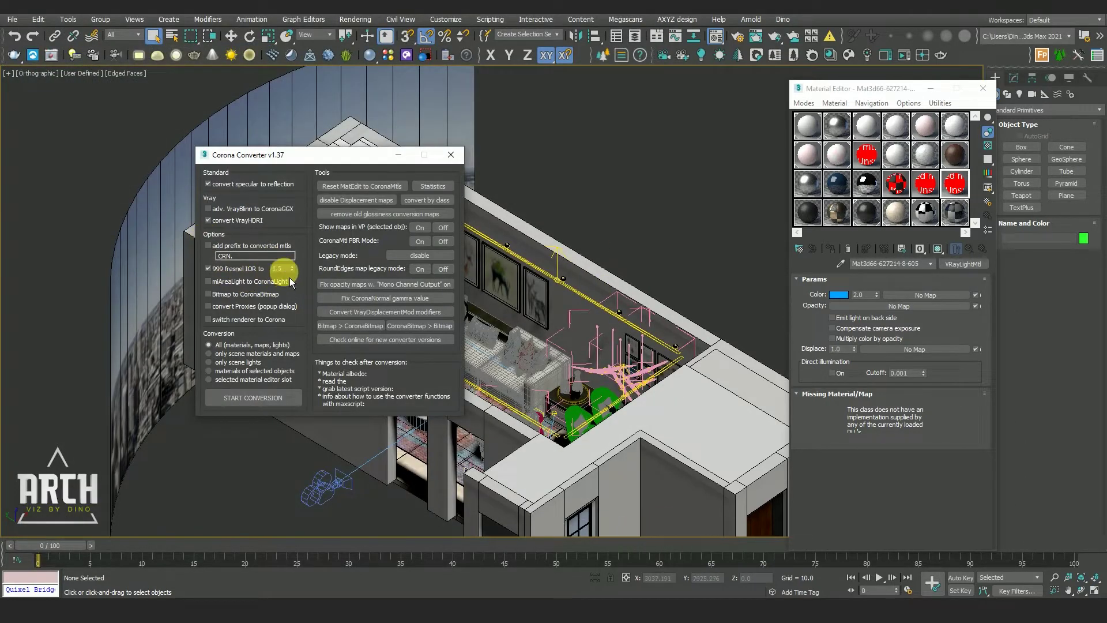
- Set the converter's 999 fresnel IOR value to 1.5
double_click(287, 270)
text(1)
key(Return)
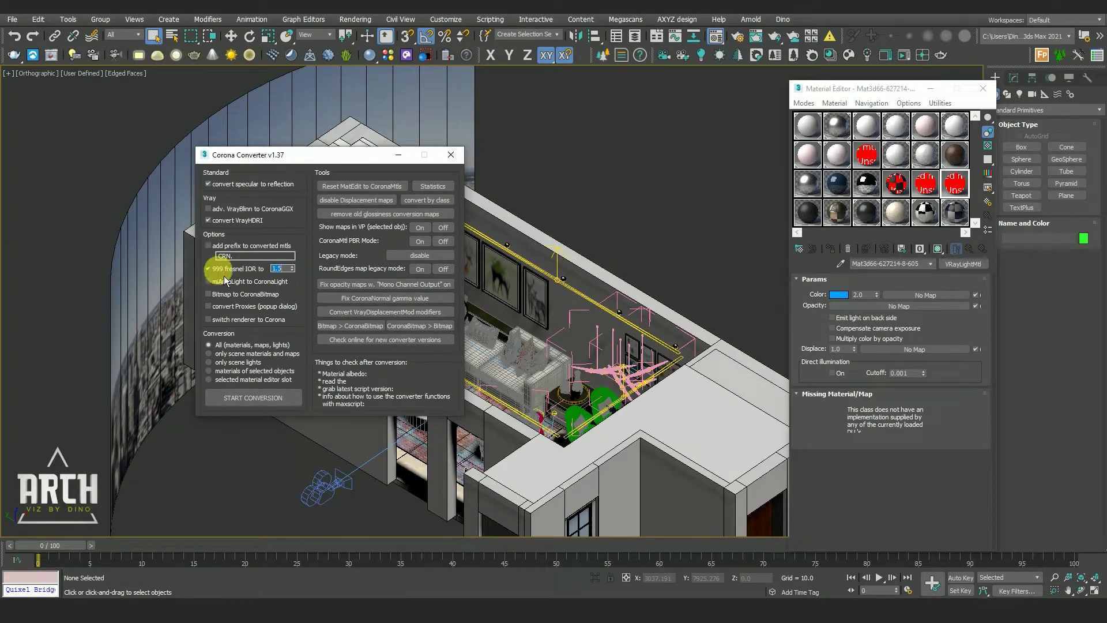
- Convert all materials, maps and lights, dismissing the warning and error report
click(269, 403)
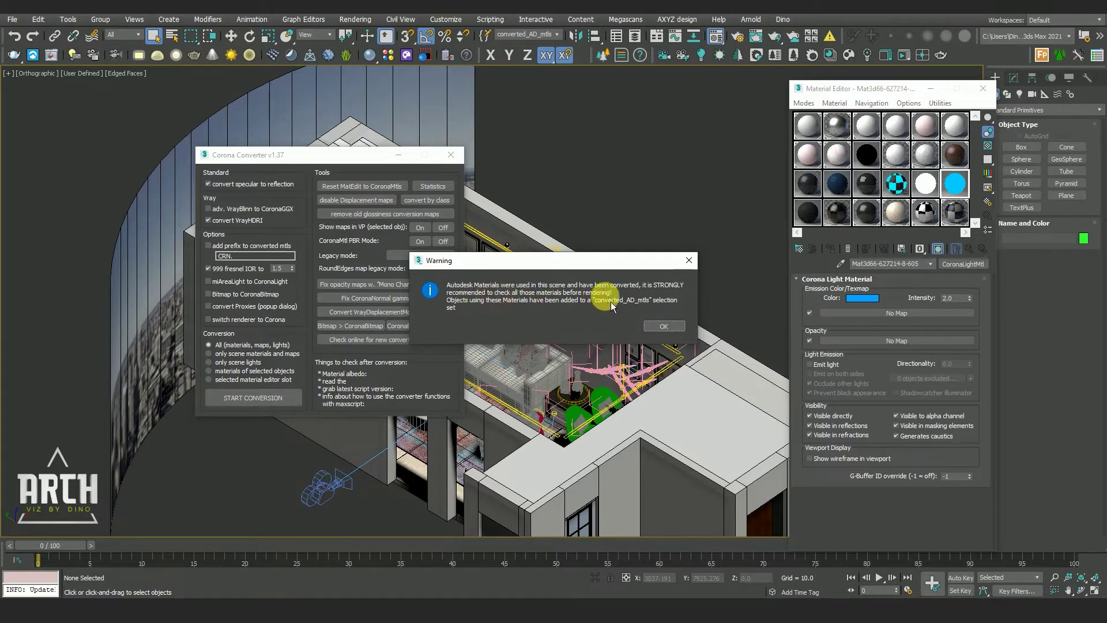
key(Return)
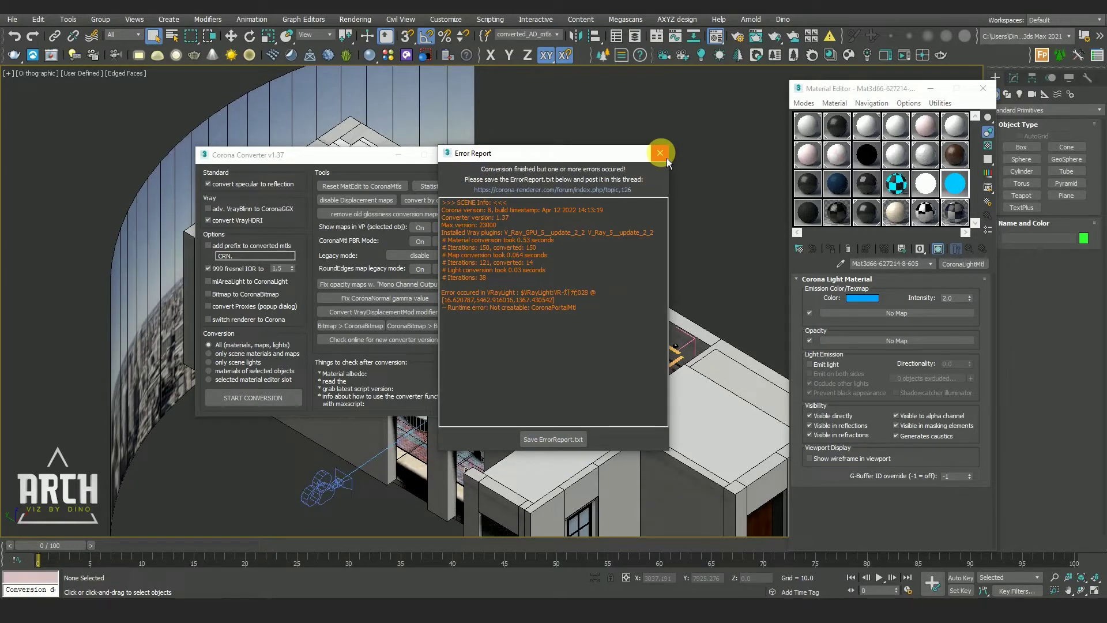
click(666, 158)
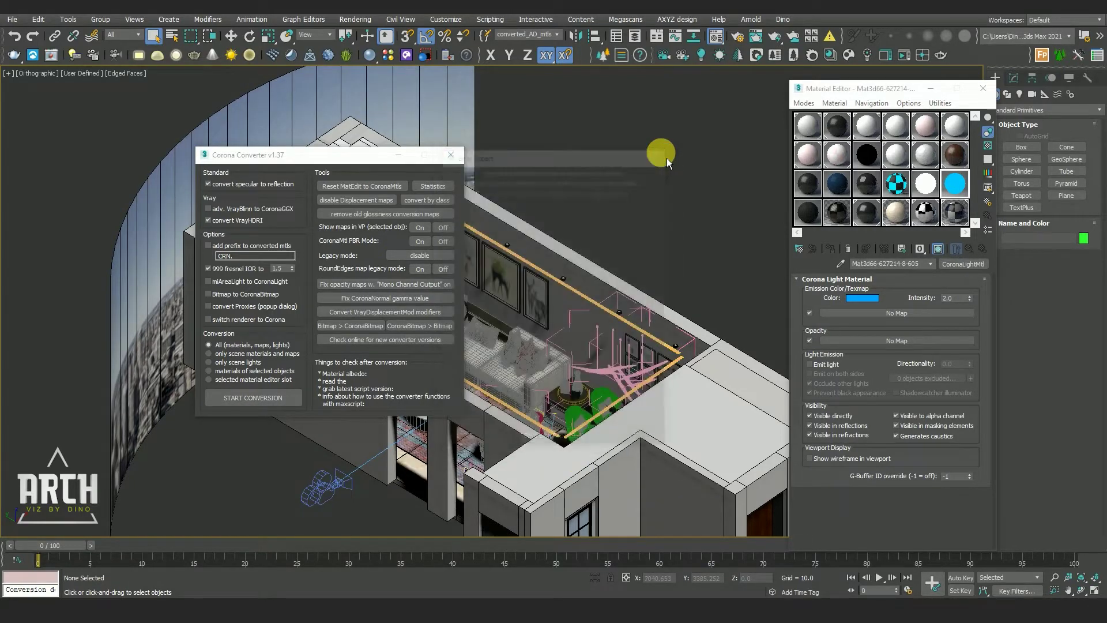
click(457, 158)
- Check the converted 做旧铜, Multi/Sub-Object and Corona Light Material sample slots
middle_drag(618, 230, 621, 185)
scroll(620, 185, up, 4)
scroll(539, 239, down, 4)
click(837, 126)
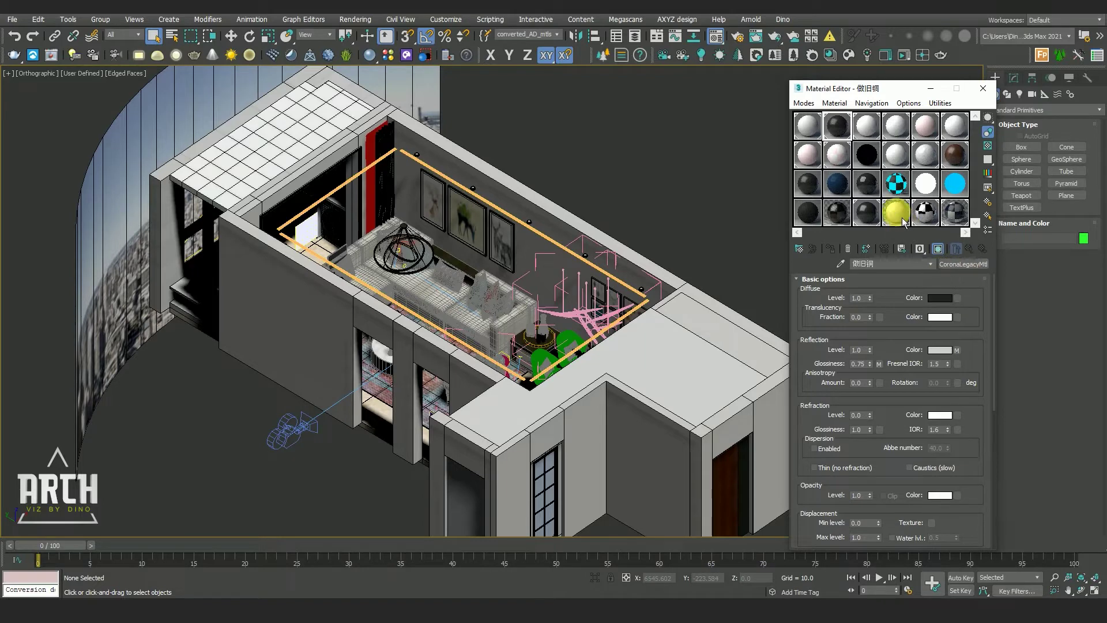
click(901, 188)
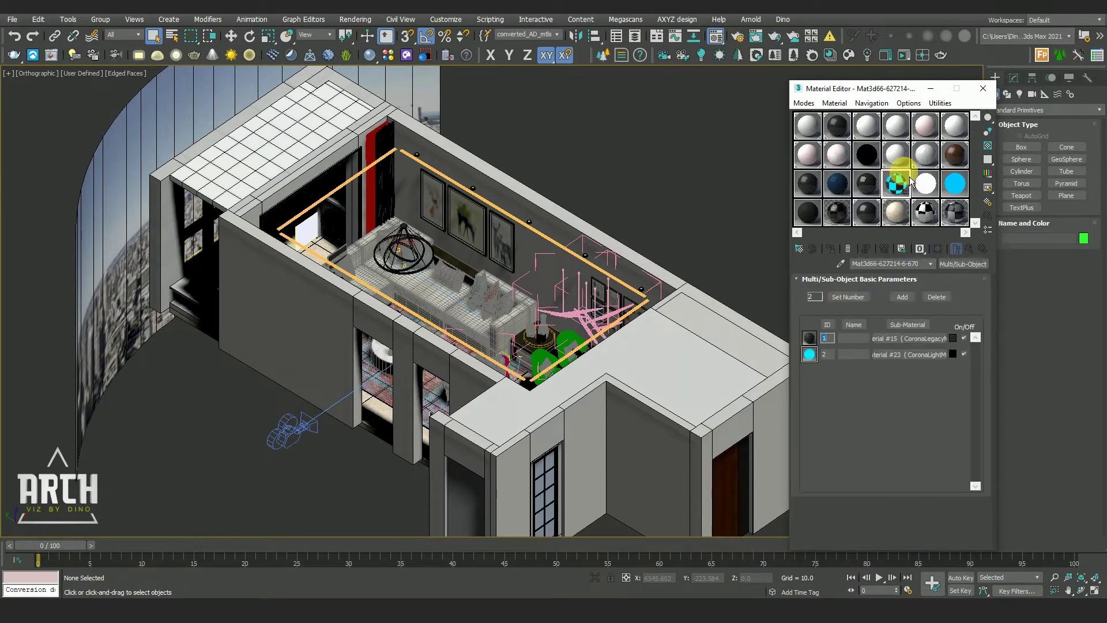
click(954, 183)
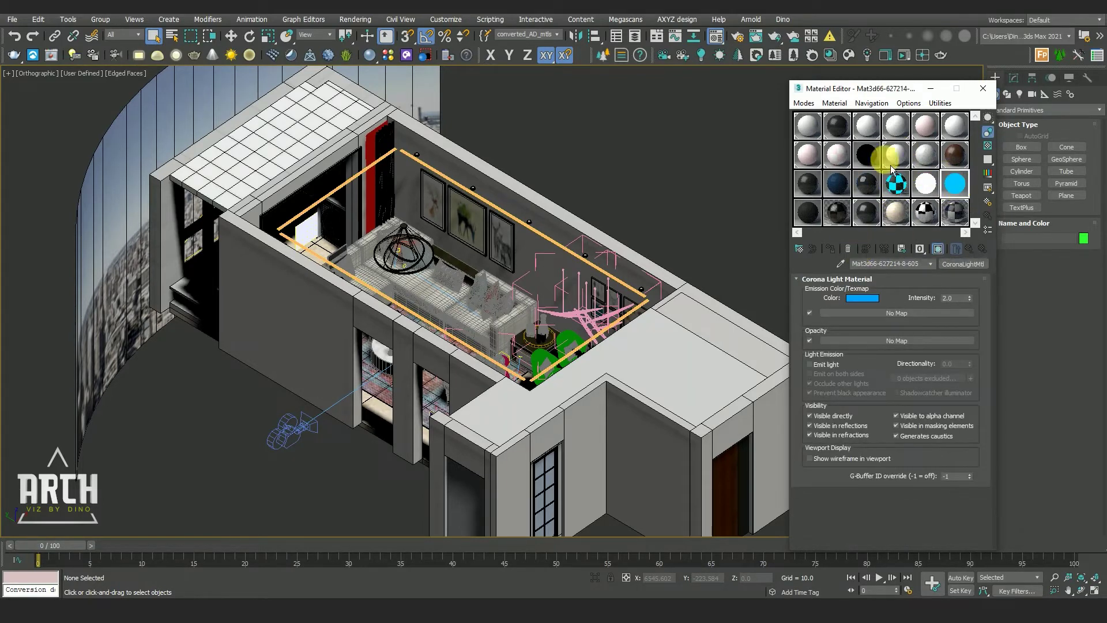
click(926, 125)
click(940, 103)
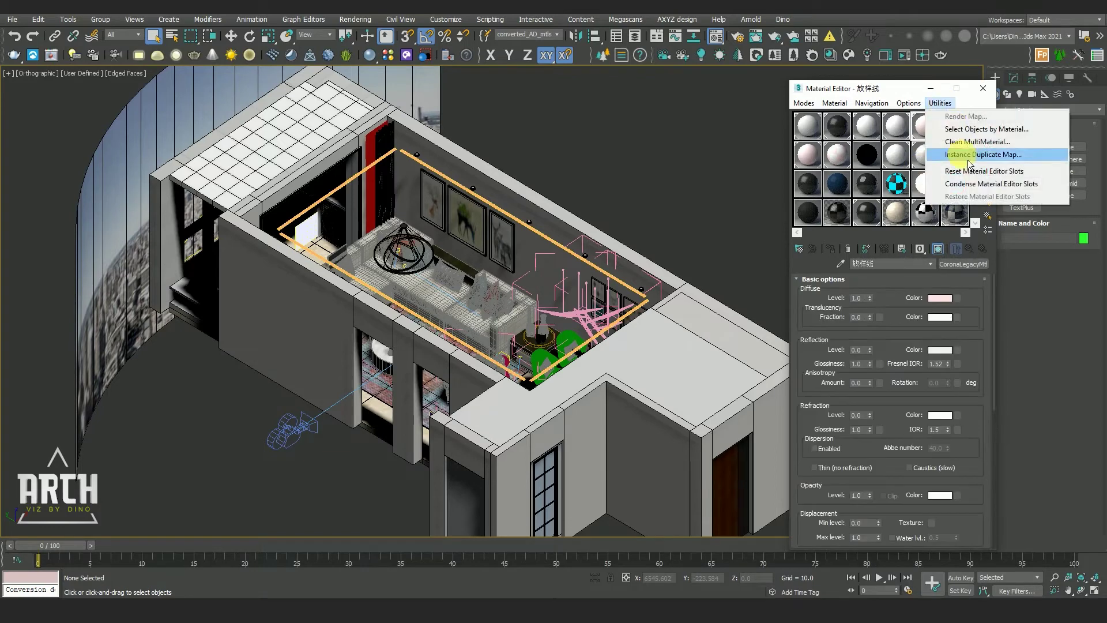
- Reset all Material Editor sample slots to default materials
click(980, 171)
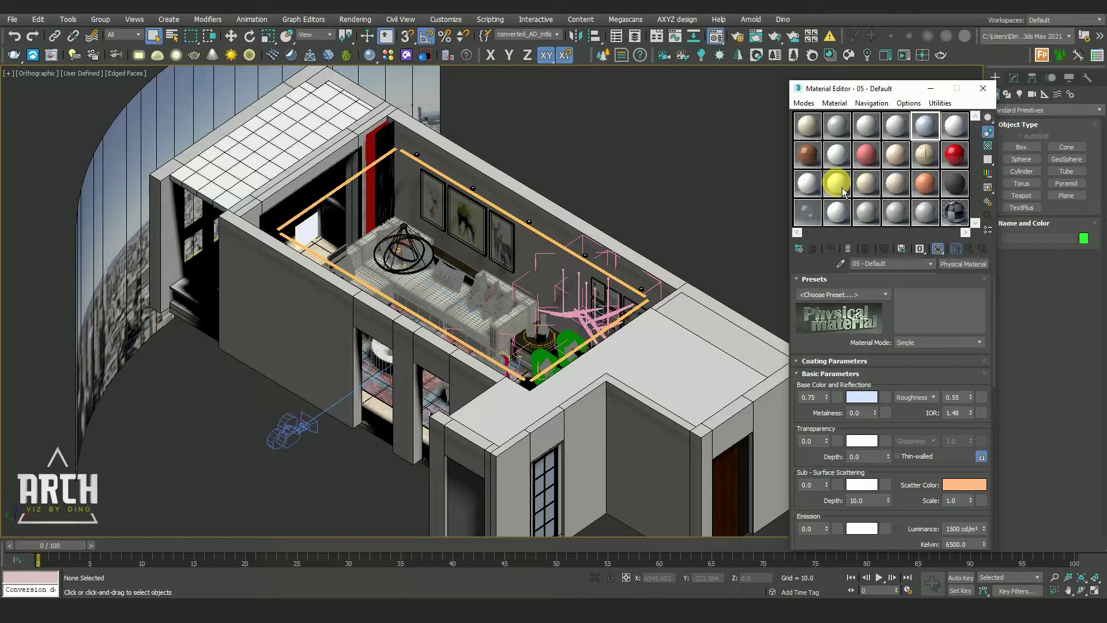
- Pick the wall material into slot 1 and check its grey Diffuse colour
click(806, 128)
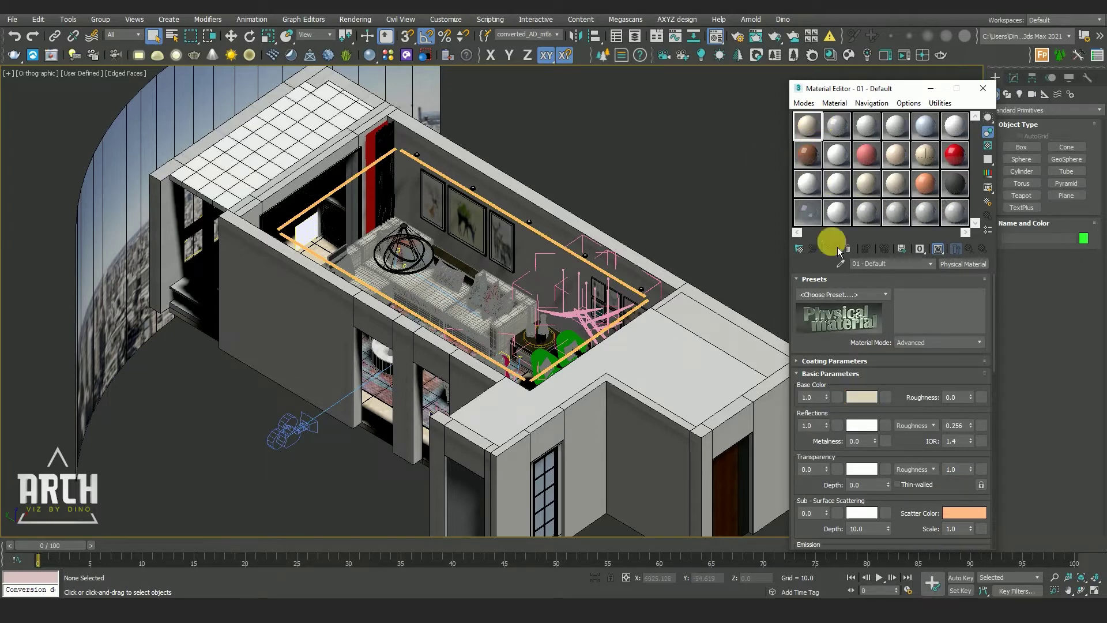
click(847, 269)
scroll(621, 296, up, 8)
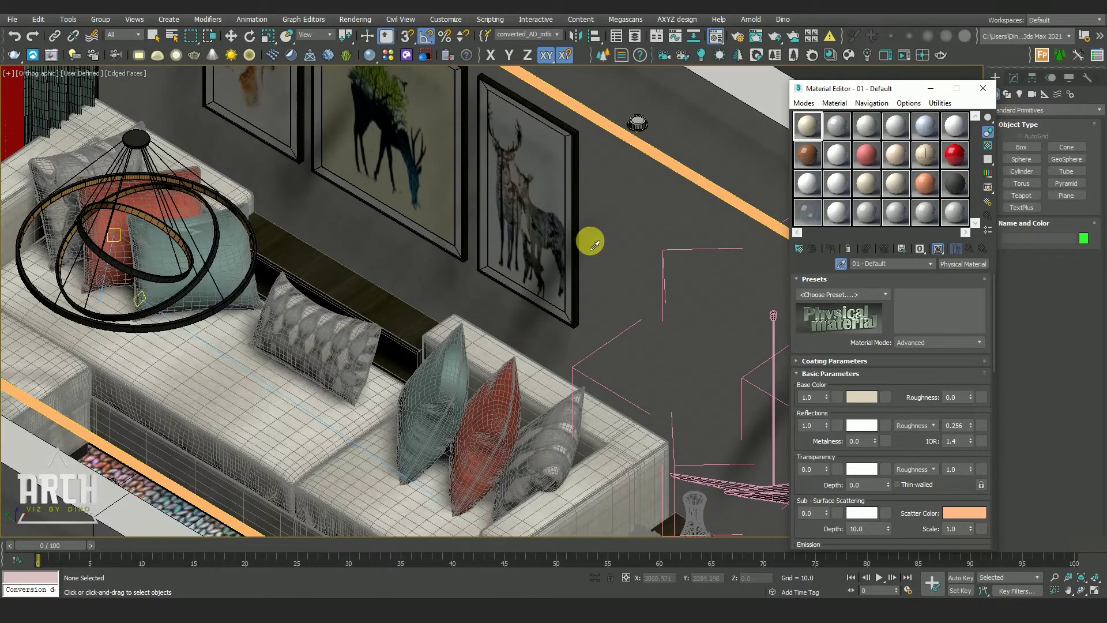
click(622, 201)
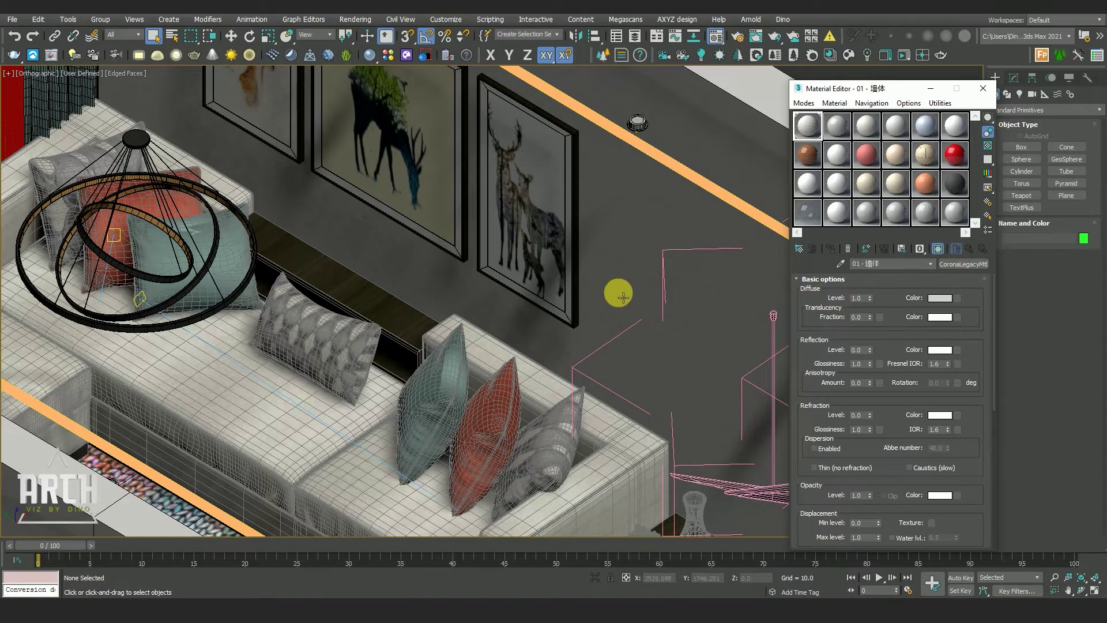
scroll(617, 296, down, 3)
click(940, 297)
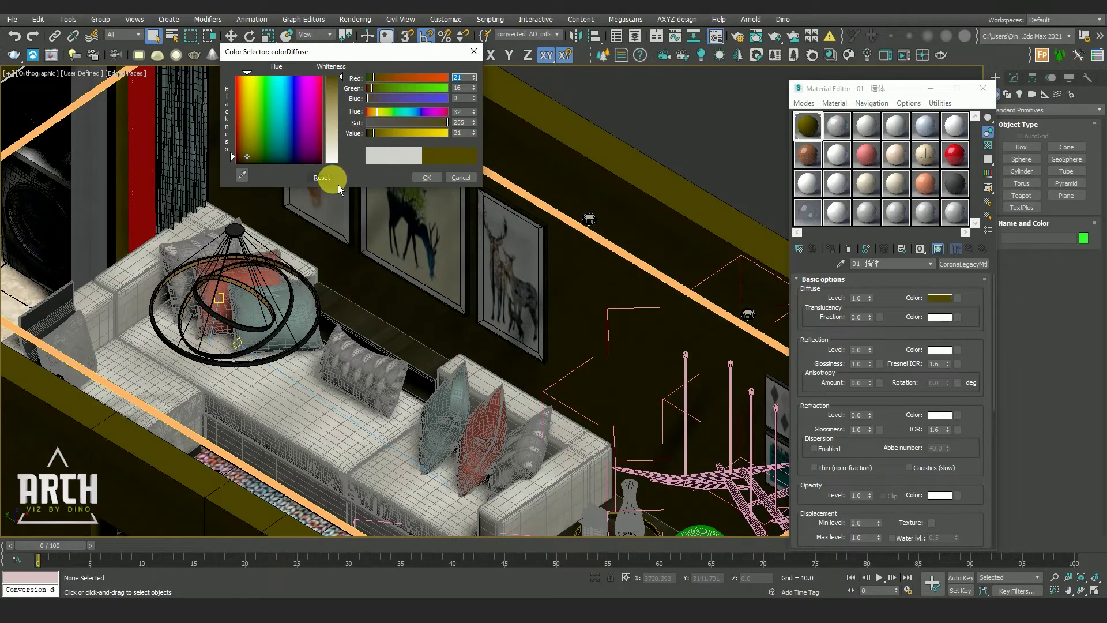
click(322, 177)
click(427, 178)
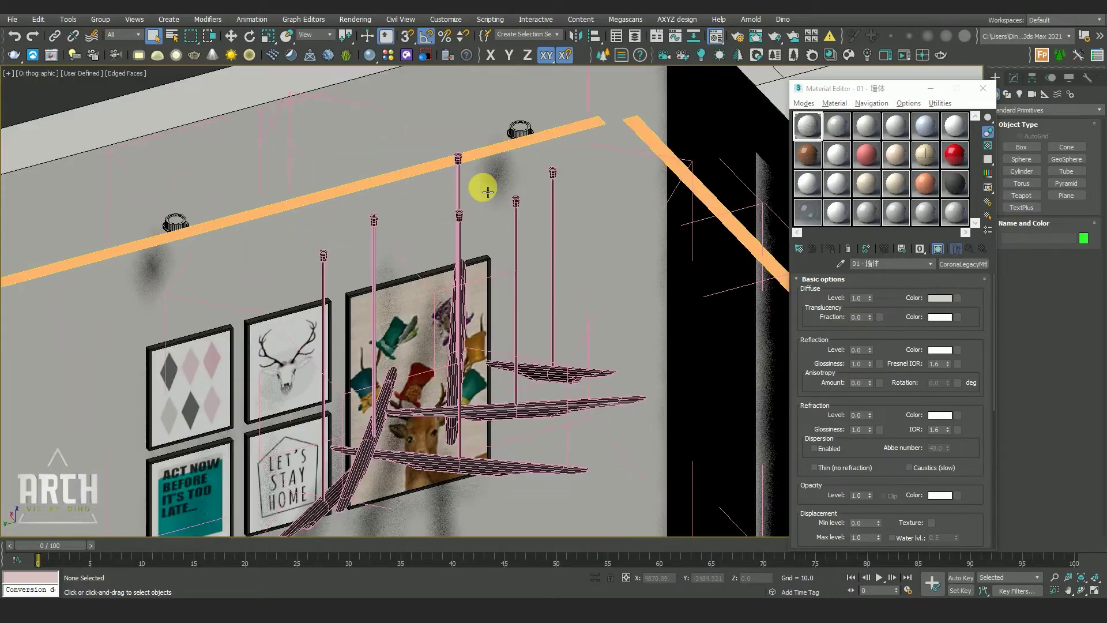
- Select a scene light in wireframe and view its Corona parameters
key(F3)
scroll(480, 167, down, 10)
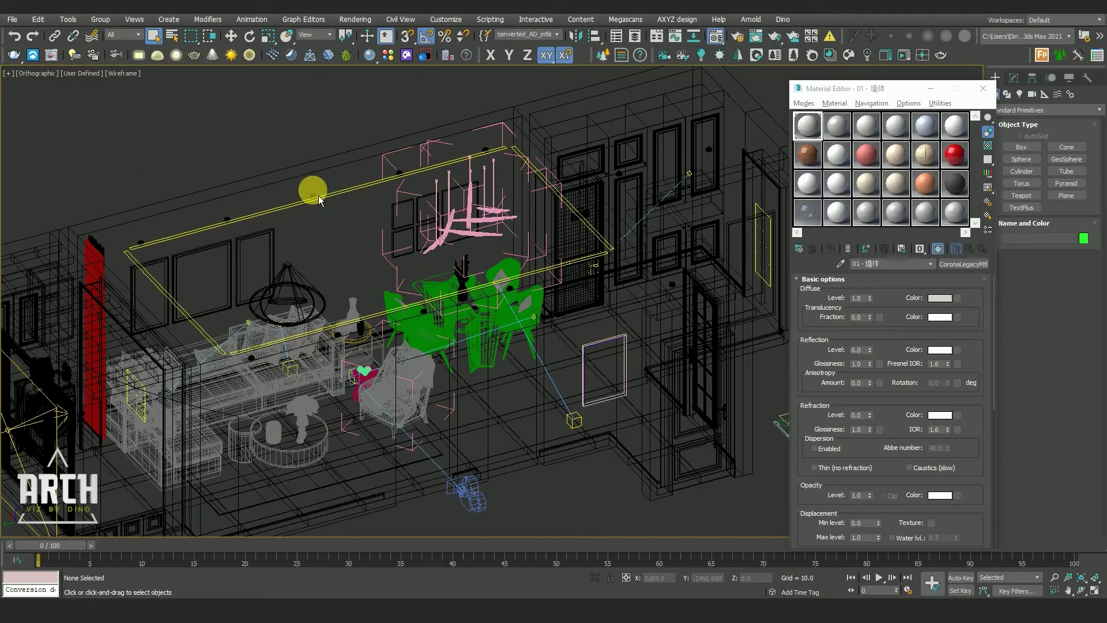
click(322, 197)
drag(974, 94, 886, 80)
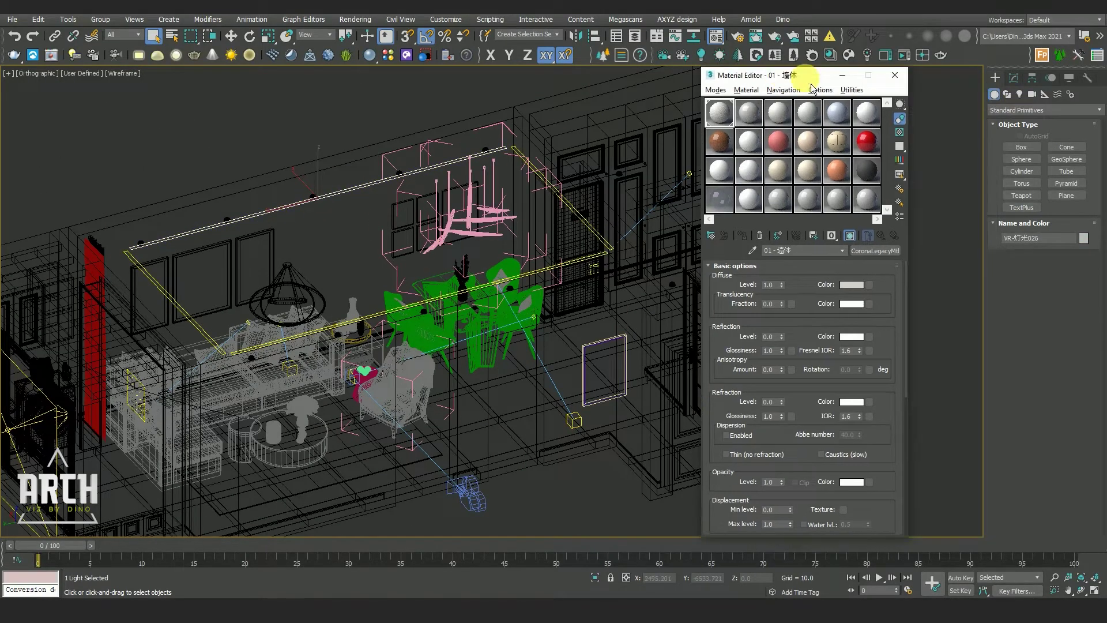
click(1014, 77)
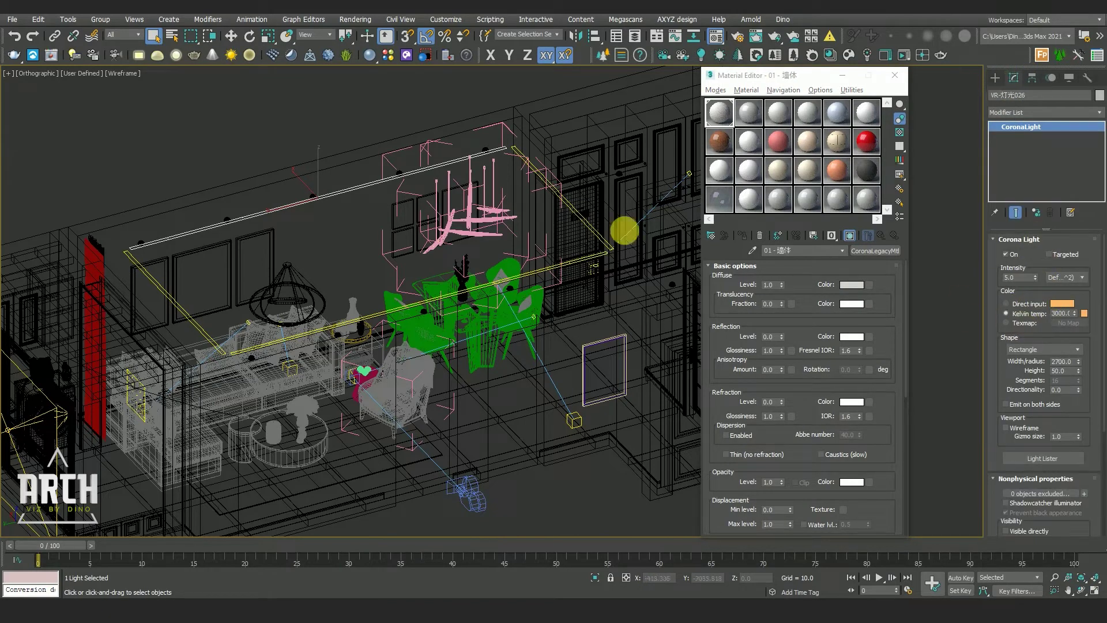
- Unhide all hidden objects and orbit to a near top-down view
click(425, 109)
key(F3)
right_click(570, 247)
click(494, 208)
scroll(470, 240, down, 5)
alt+middle_drag(470, 240, 455, 279)
scroll(455, 279, up, 3)
- Preview the room through a maximized Camera003 view with the safe frame shown
key(c)
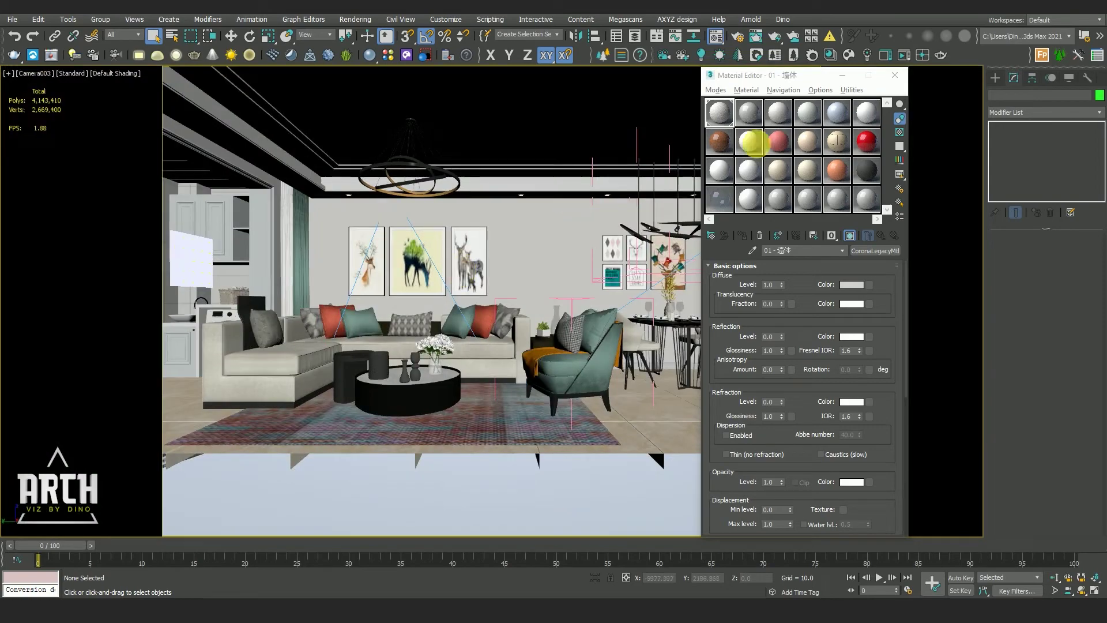
click(842, 74)
key(shift+f)
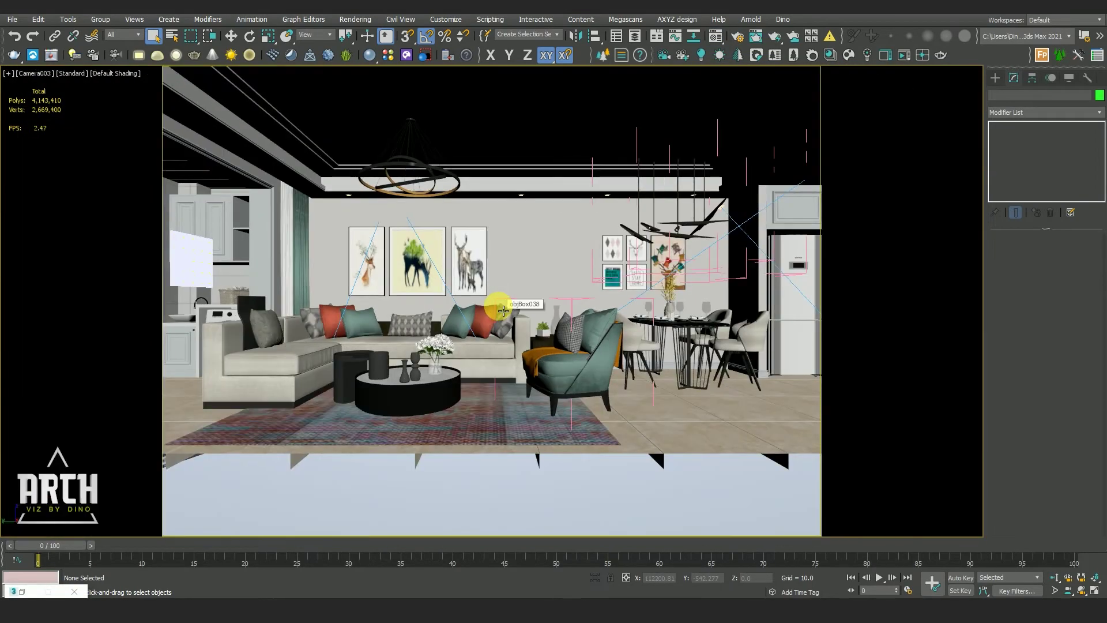
key(alt+w)
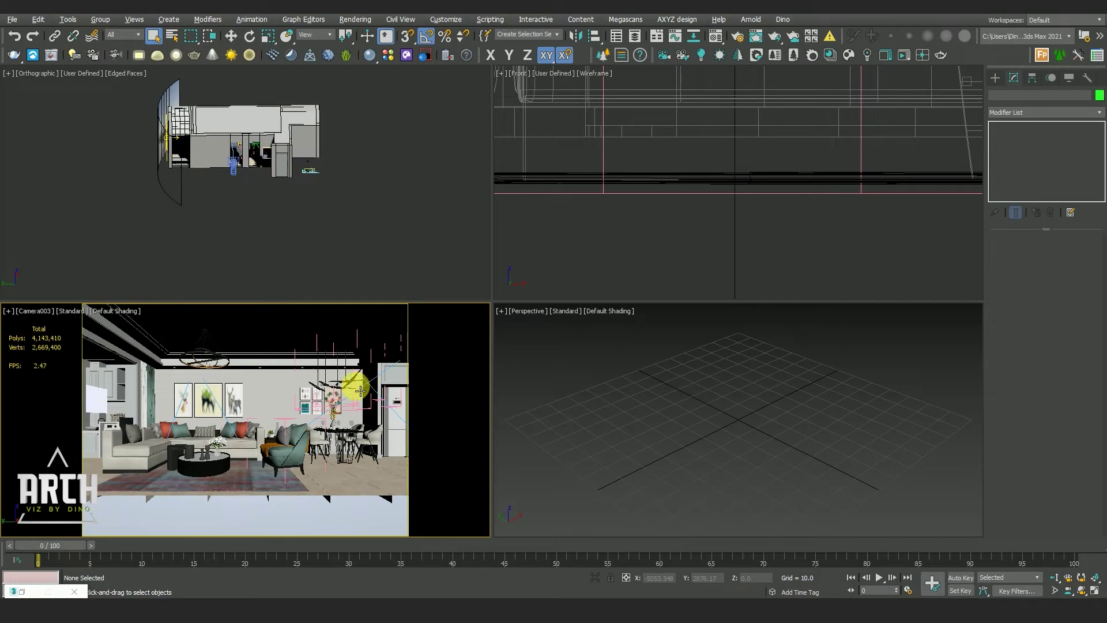
key(alt+w)
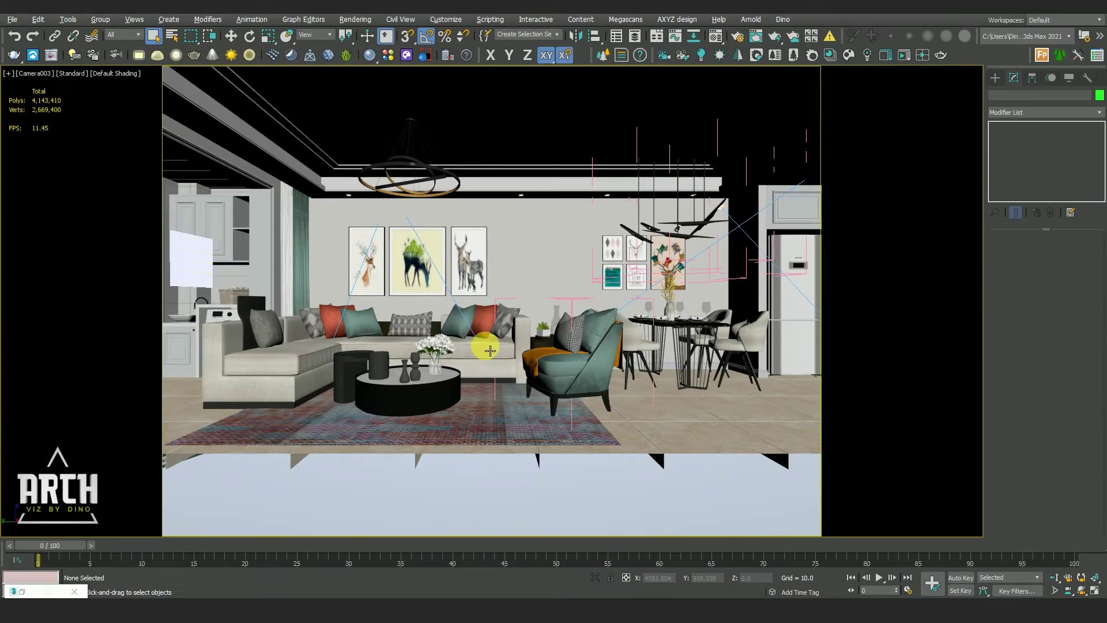
- In the wireframe top view, select a Corona sphere light (1500 intensity, 6000 K)
key(F3)
key(shift+f)
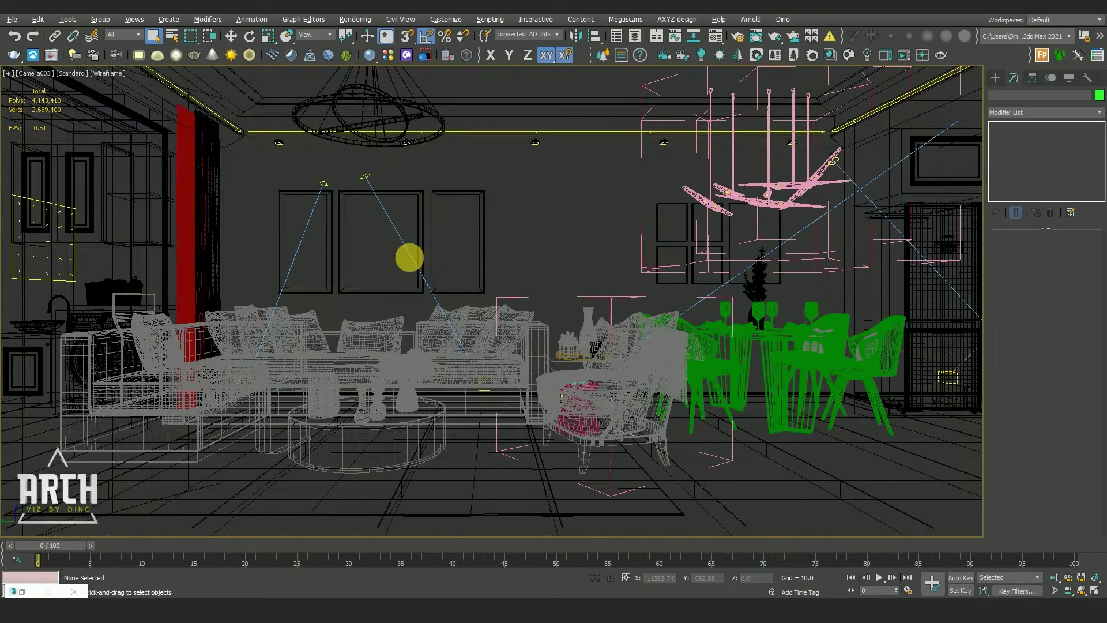
key(t)
click(443, 113)
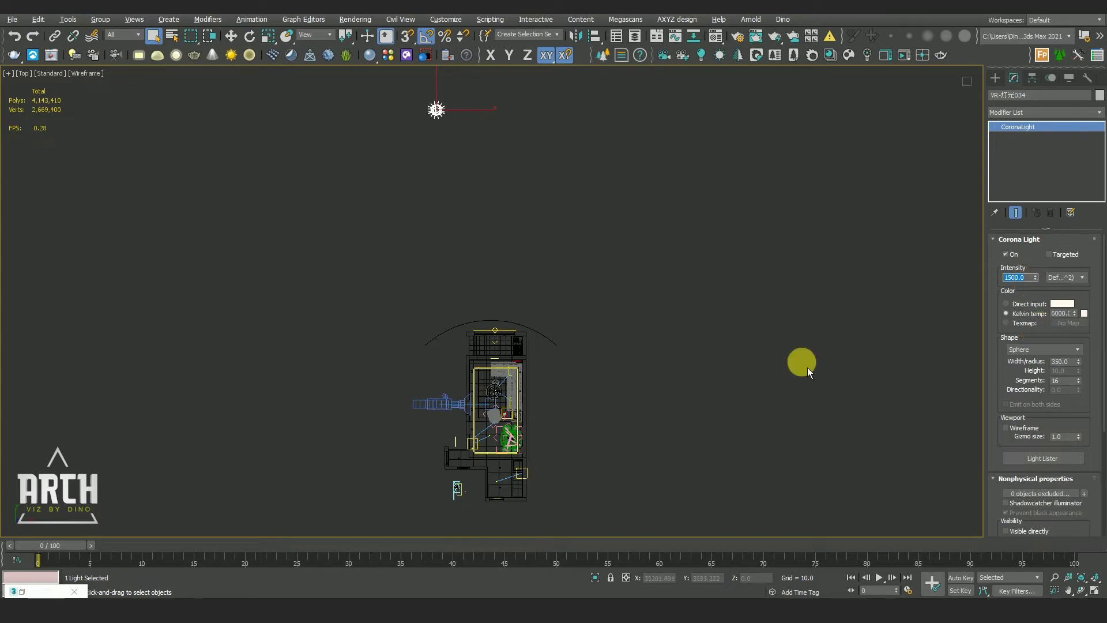
- Zoom and orbit the top view into a shaded outside view of the building
scroll(462, 395, up, 5)
scroll(548, 300, up, 2)
click(585, 282)
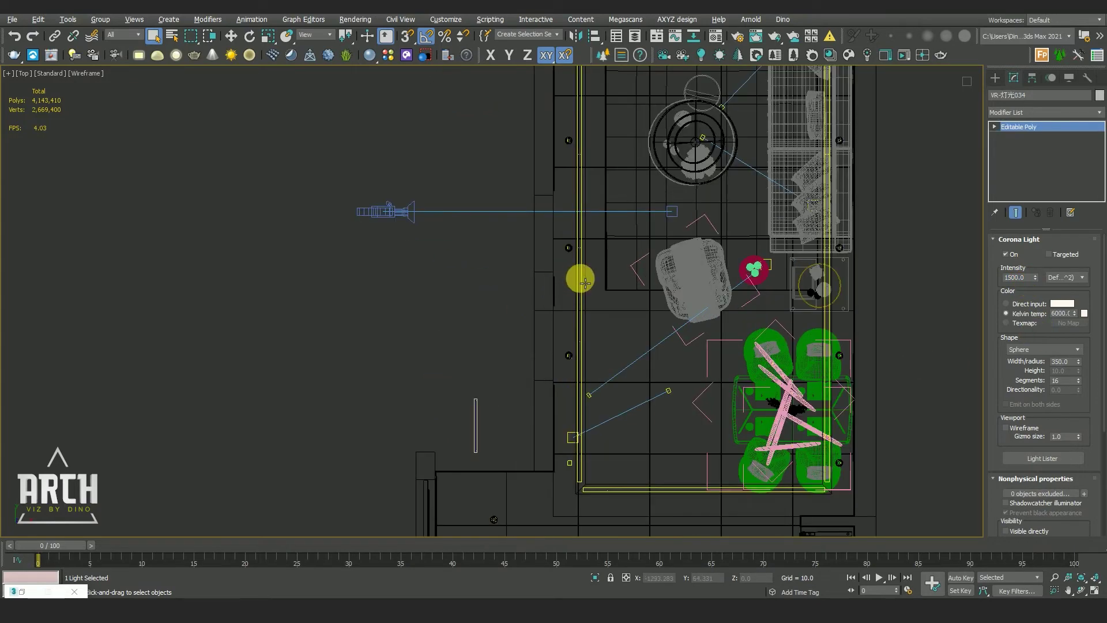
scroll(596, 299, up, 4)
click(557, 306)
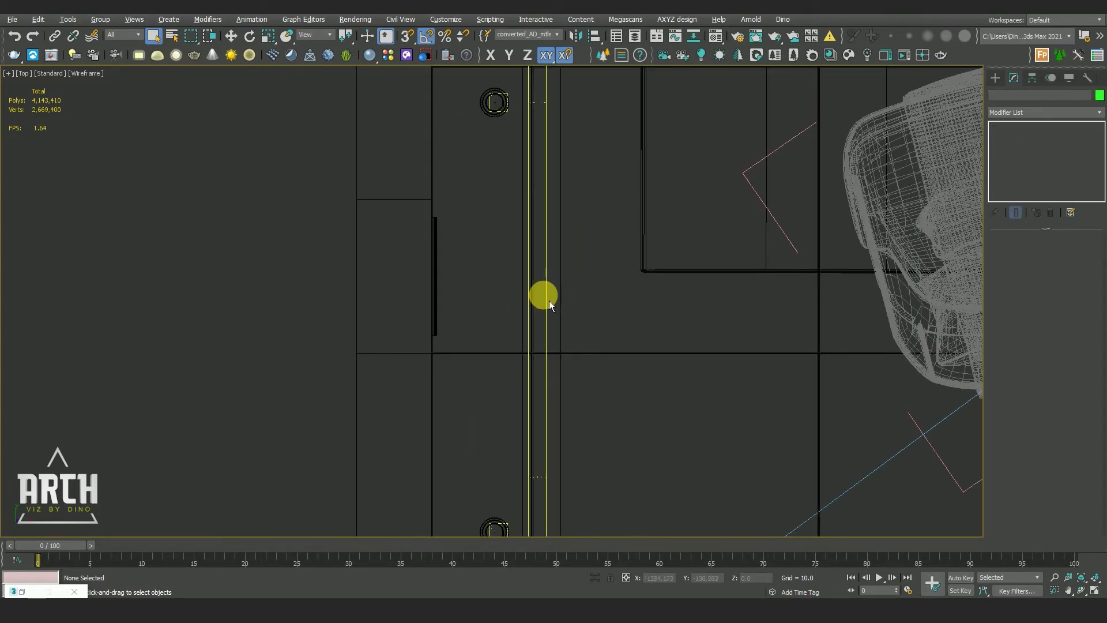
scroll(542, 297, down, 5)
alt+middle_drag(524, 302, 519, 296)
scroll(649, 278, up, 3)
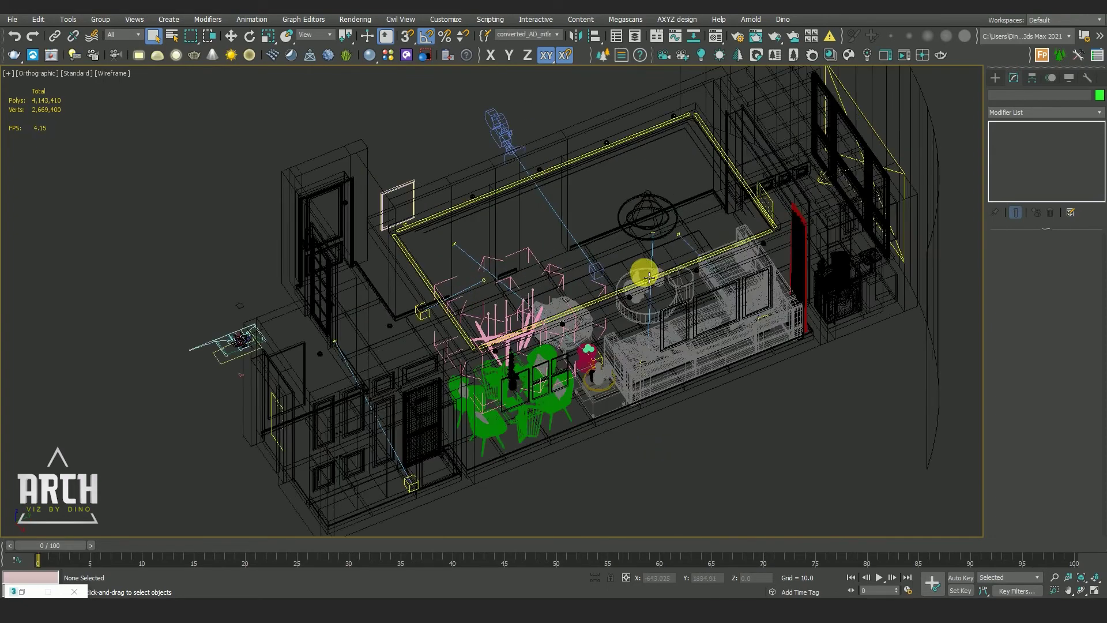
key(F3)
scroll(489, 334, down, 4)
alt+middle_drag(457, 341, 585, 336)
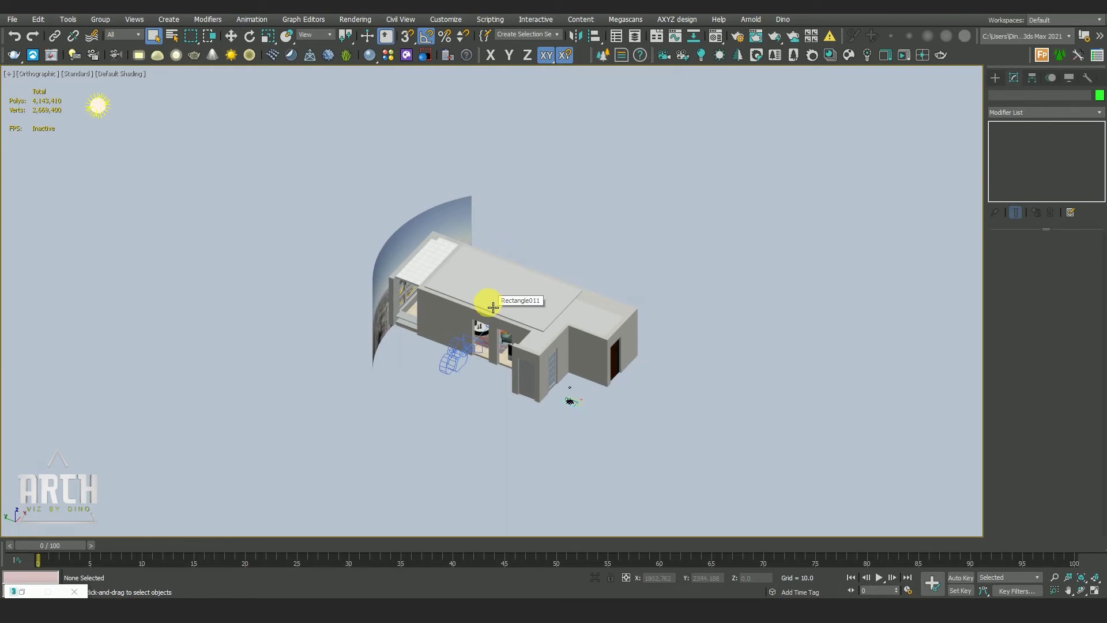
- Browse the converter scripts folder, select Corona To Vray Converter, and close the dialog
click(490, 20)
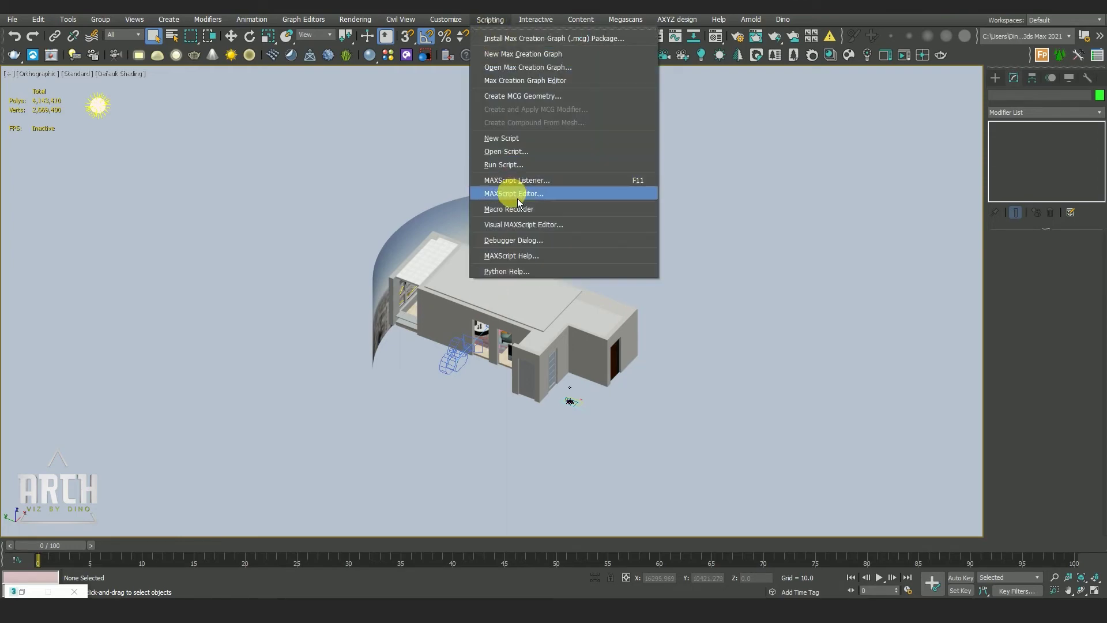
click(504, 166)
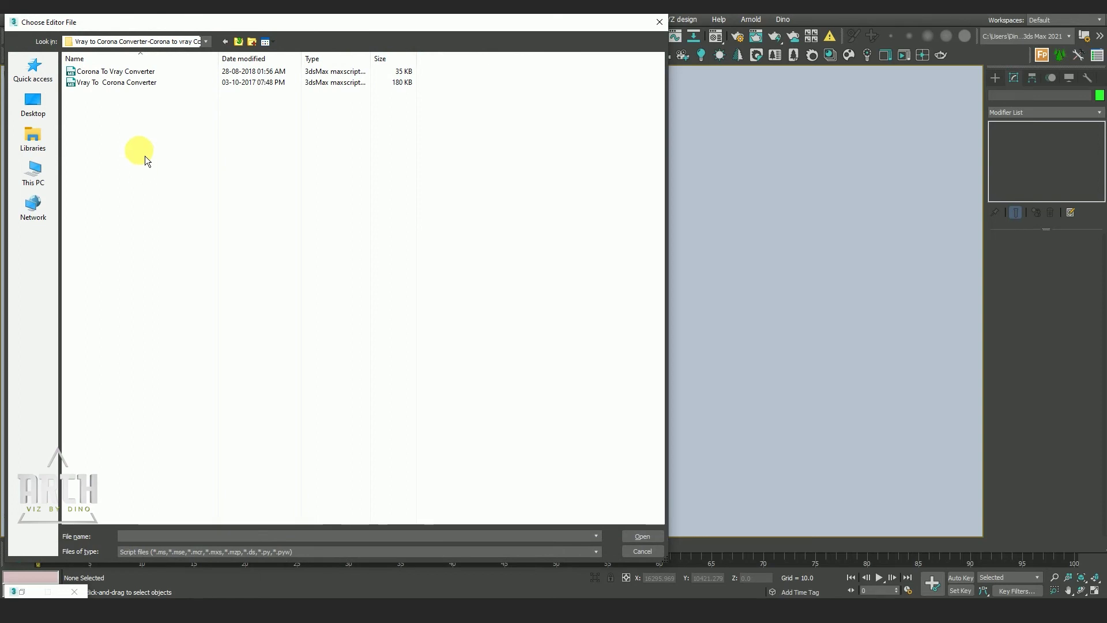
click(118, 72)
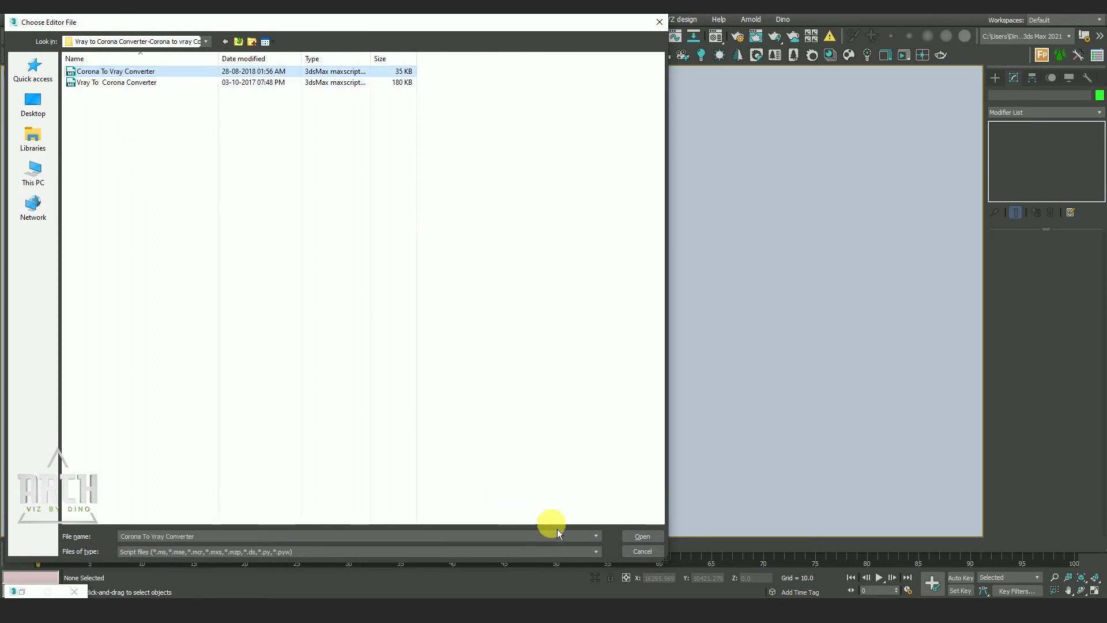
click(642, 536)
scroll(412, 185, down, 2)
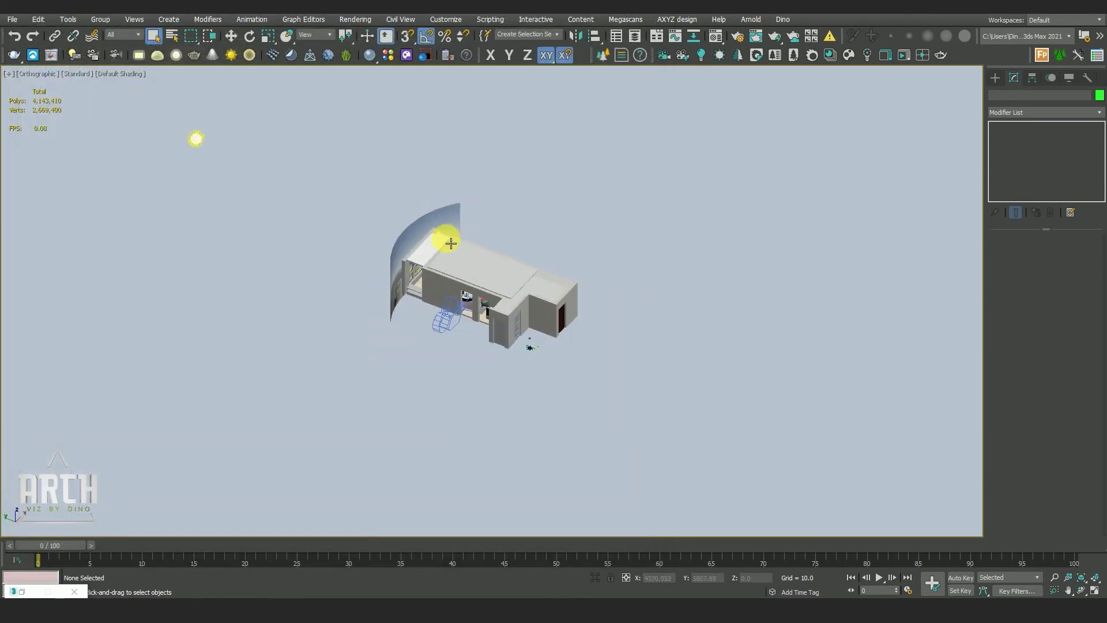
middle_drag(449, 239, 475, 320)
key(t)
key(F3)
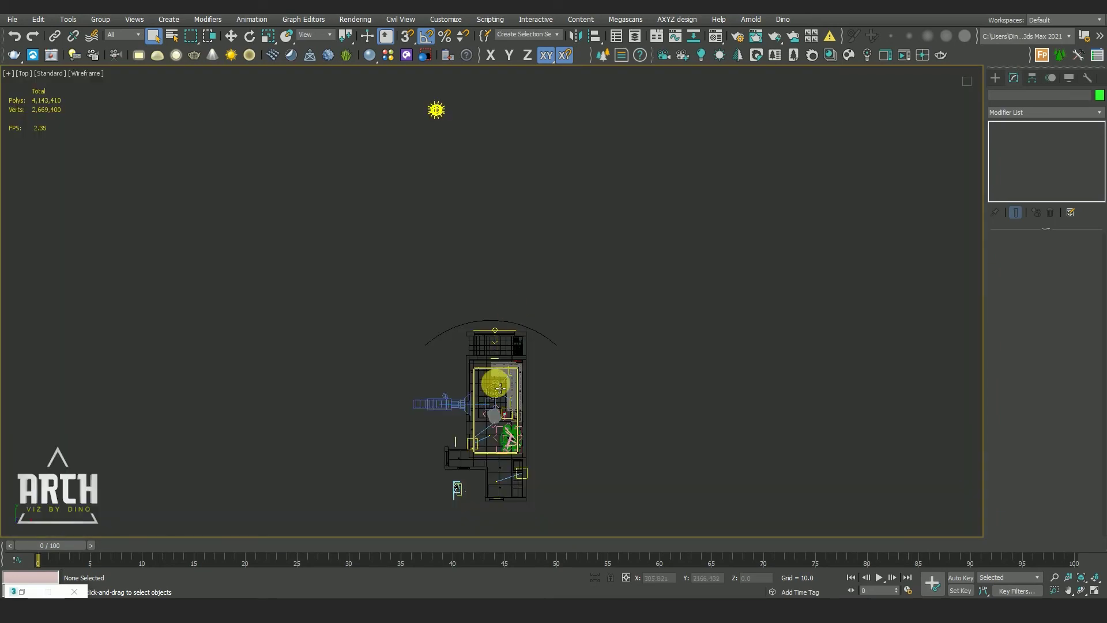
alt+middle_drag(497, 345, 495, 286)
scroll(480, 282, down, 5)
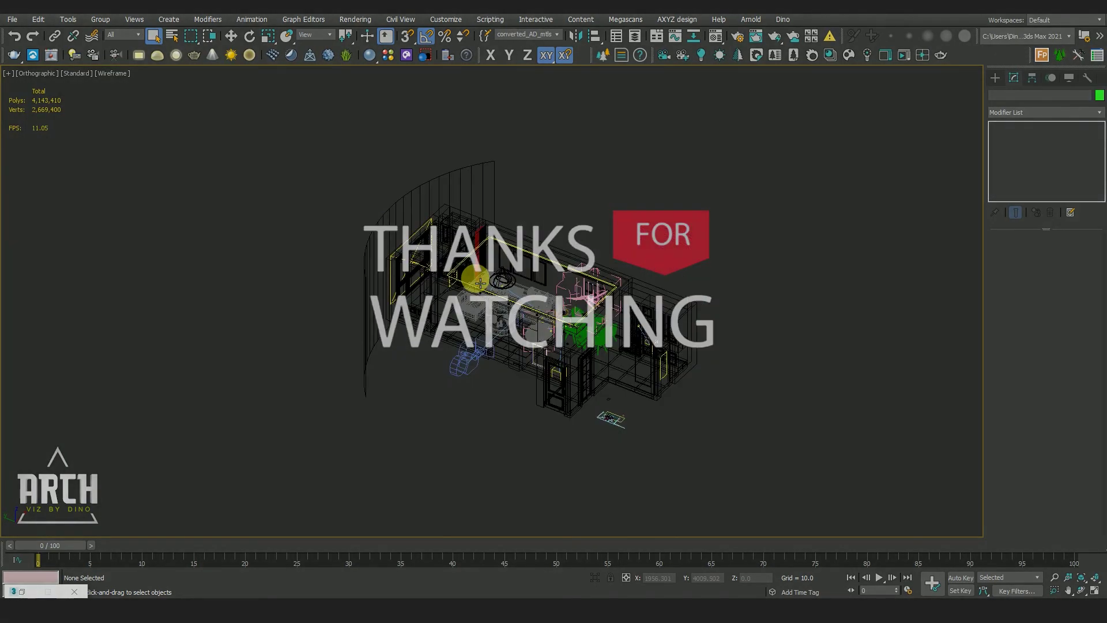